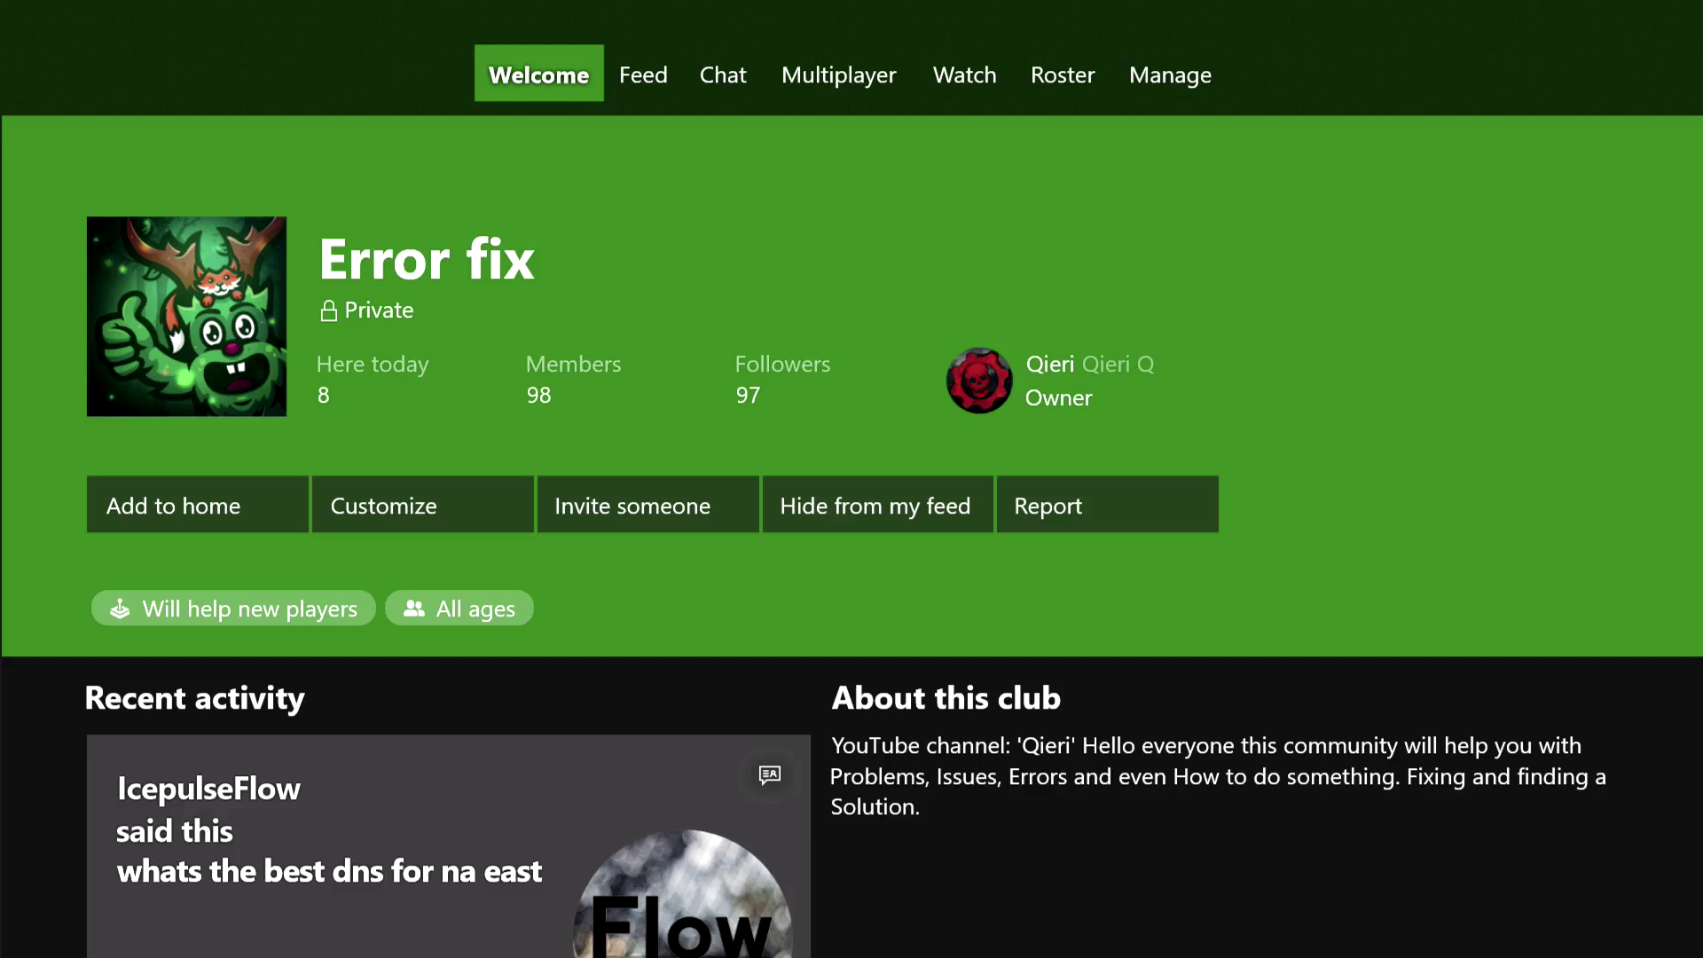
Pin the Error fix club to the Home screen using Add to home.
{"action": "key", "text": "Down"}
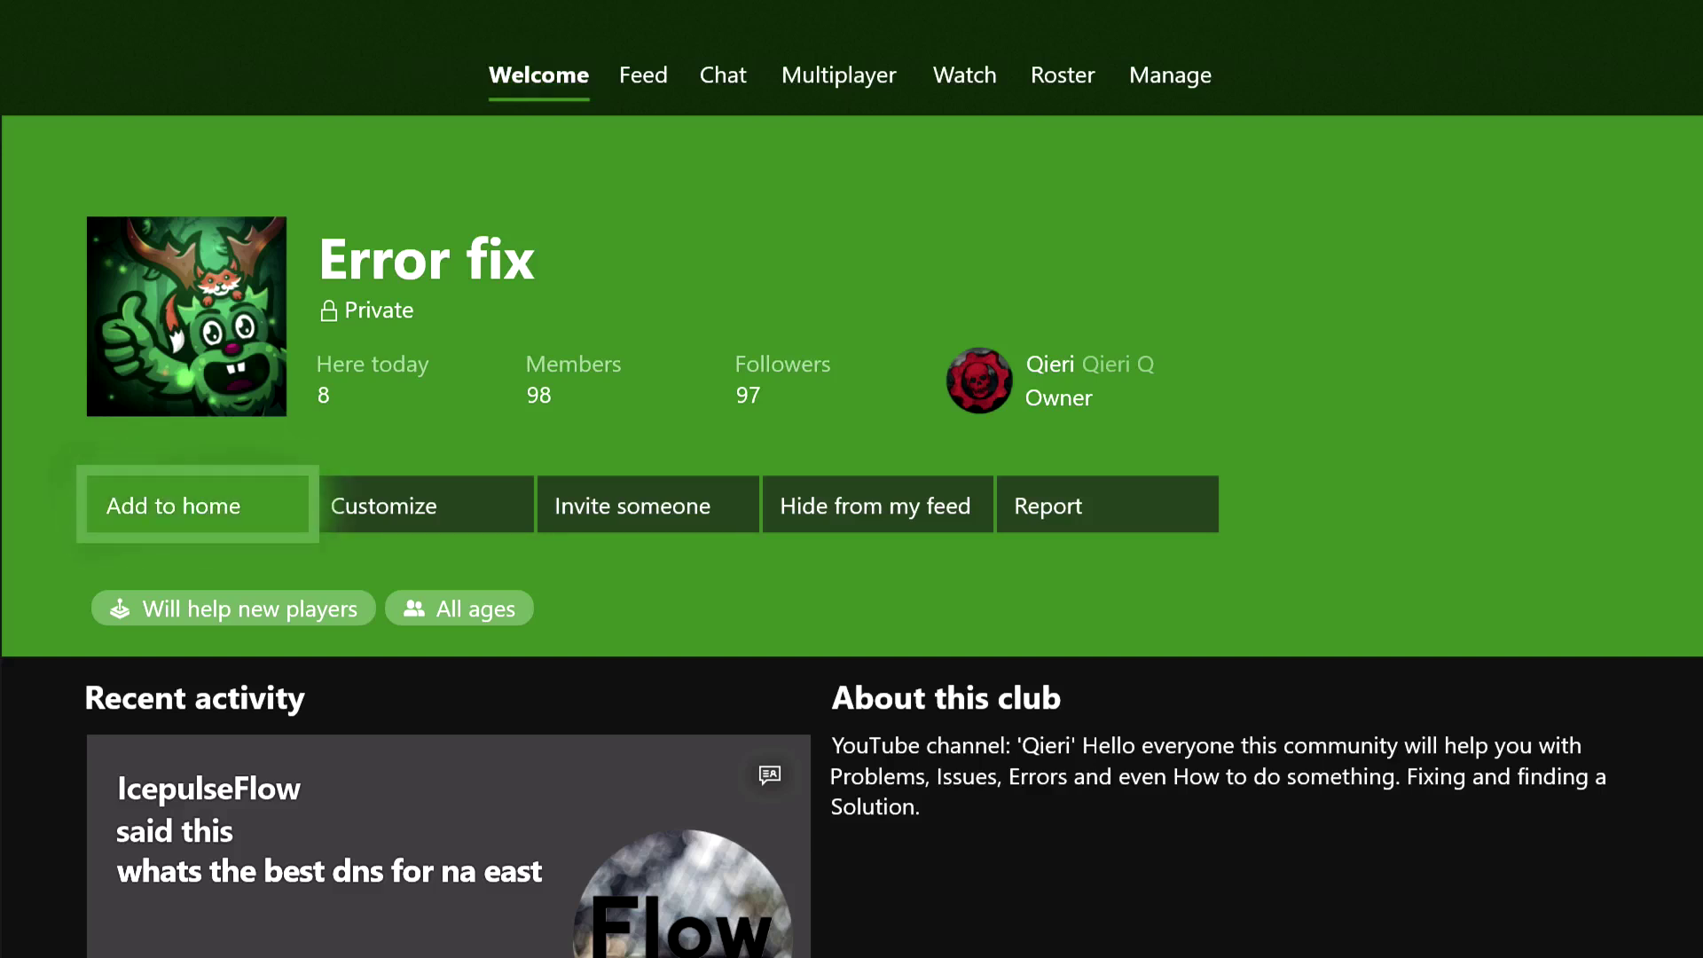
{"action": "key", "text": "Right"}
{"action": "key", "text": "Left"}
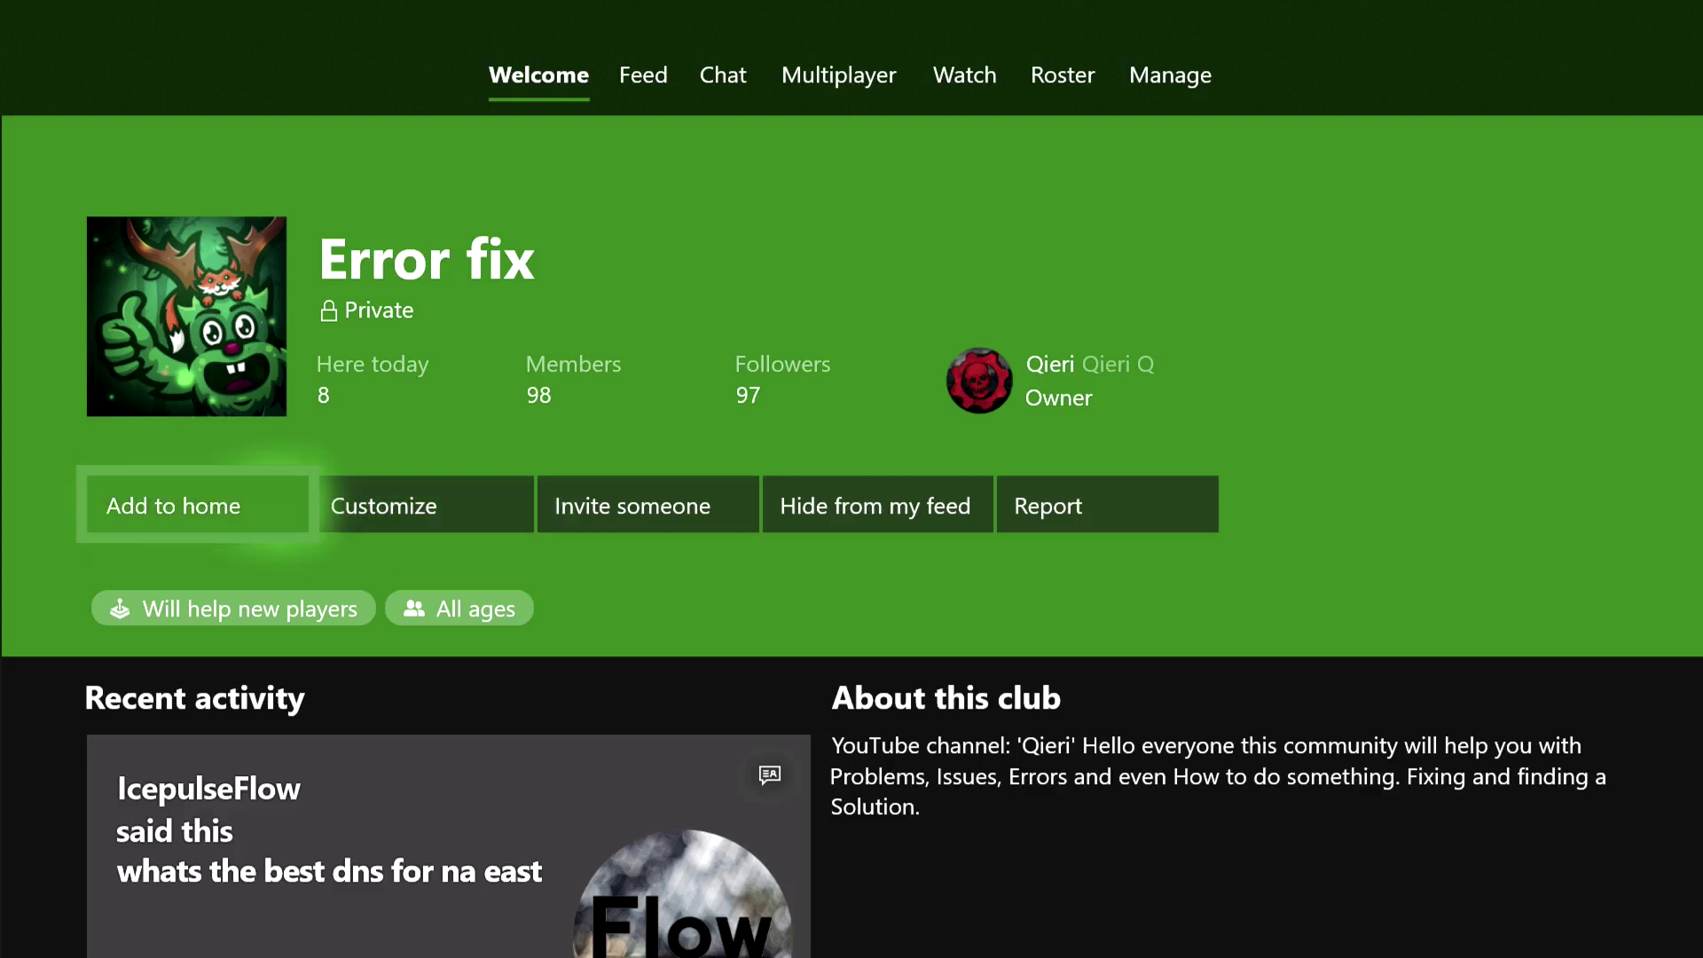
{"action": "key", "text": "Return"}
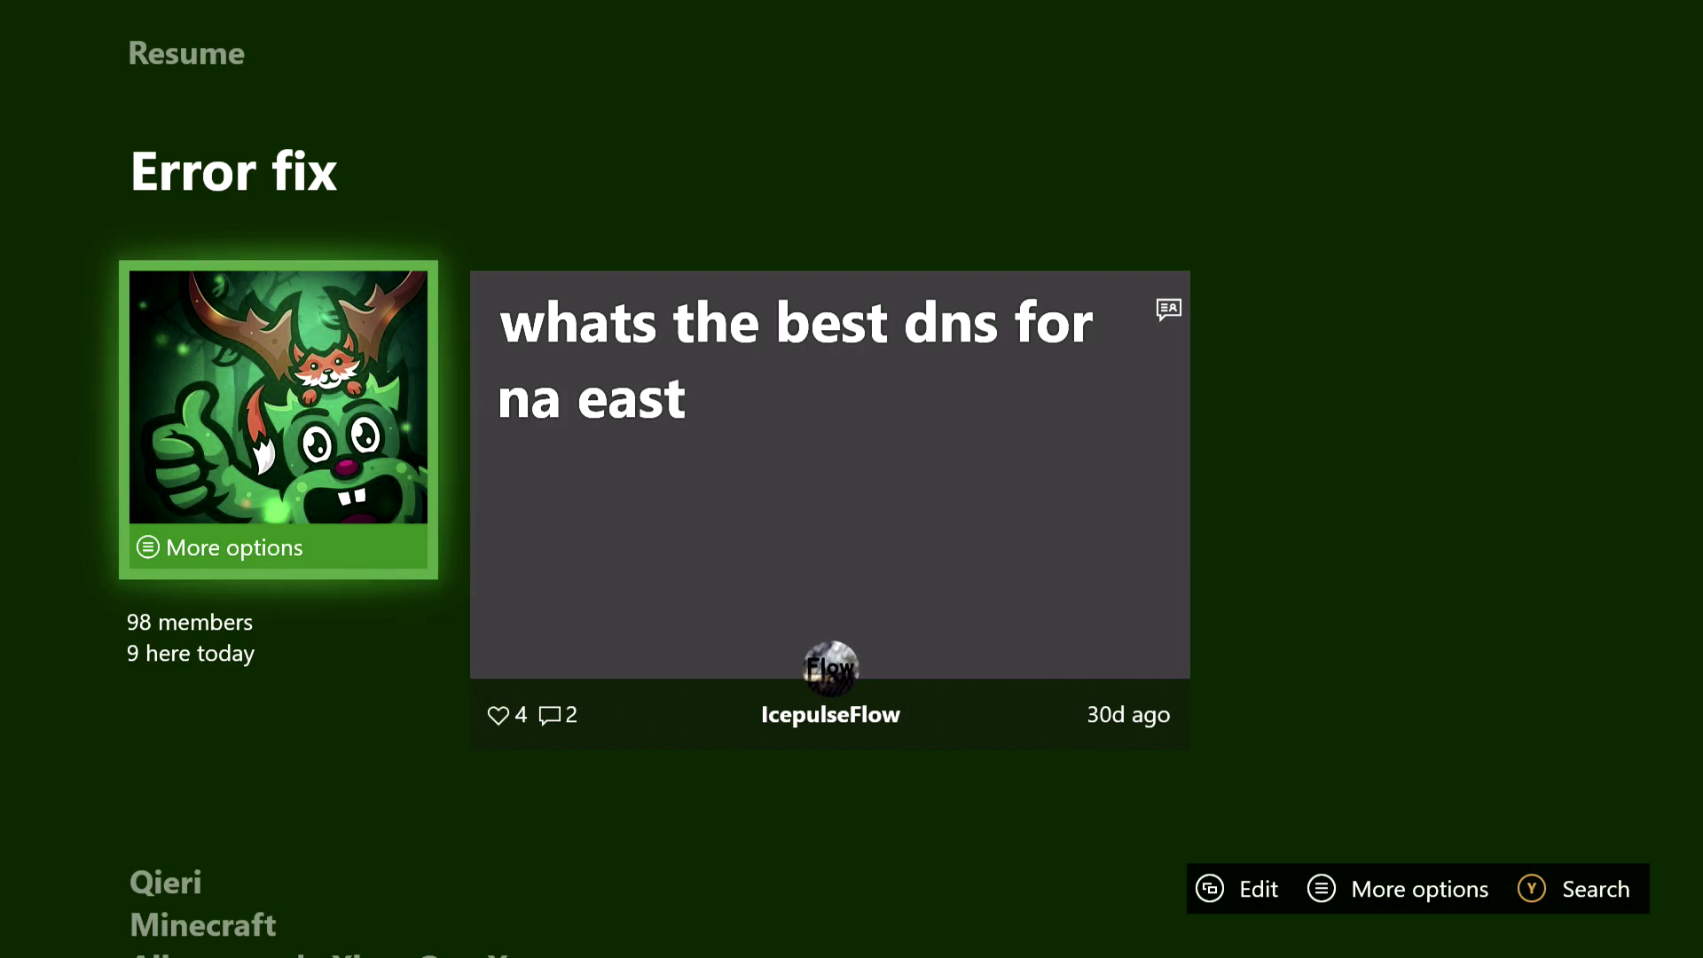
Open My games & apps from the guide and expand it to the full collection page.
{"action": "key", "text": "super"}
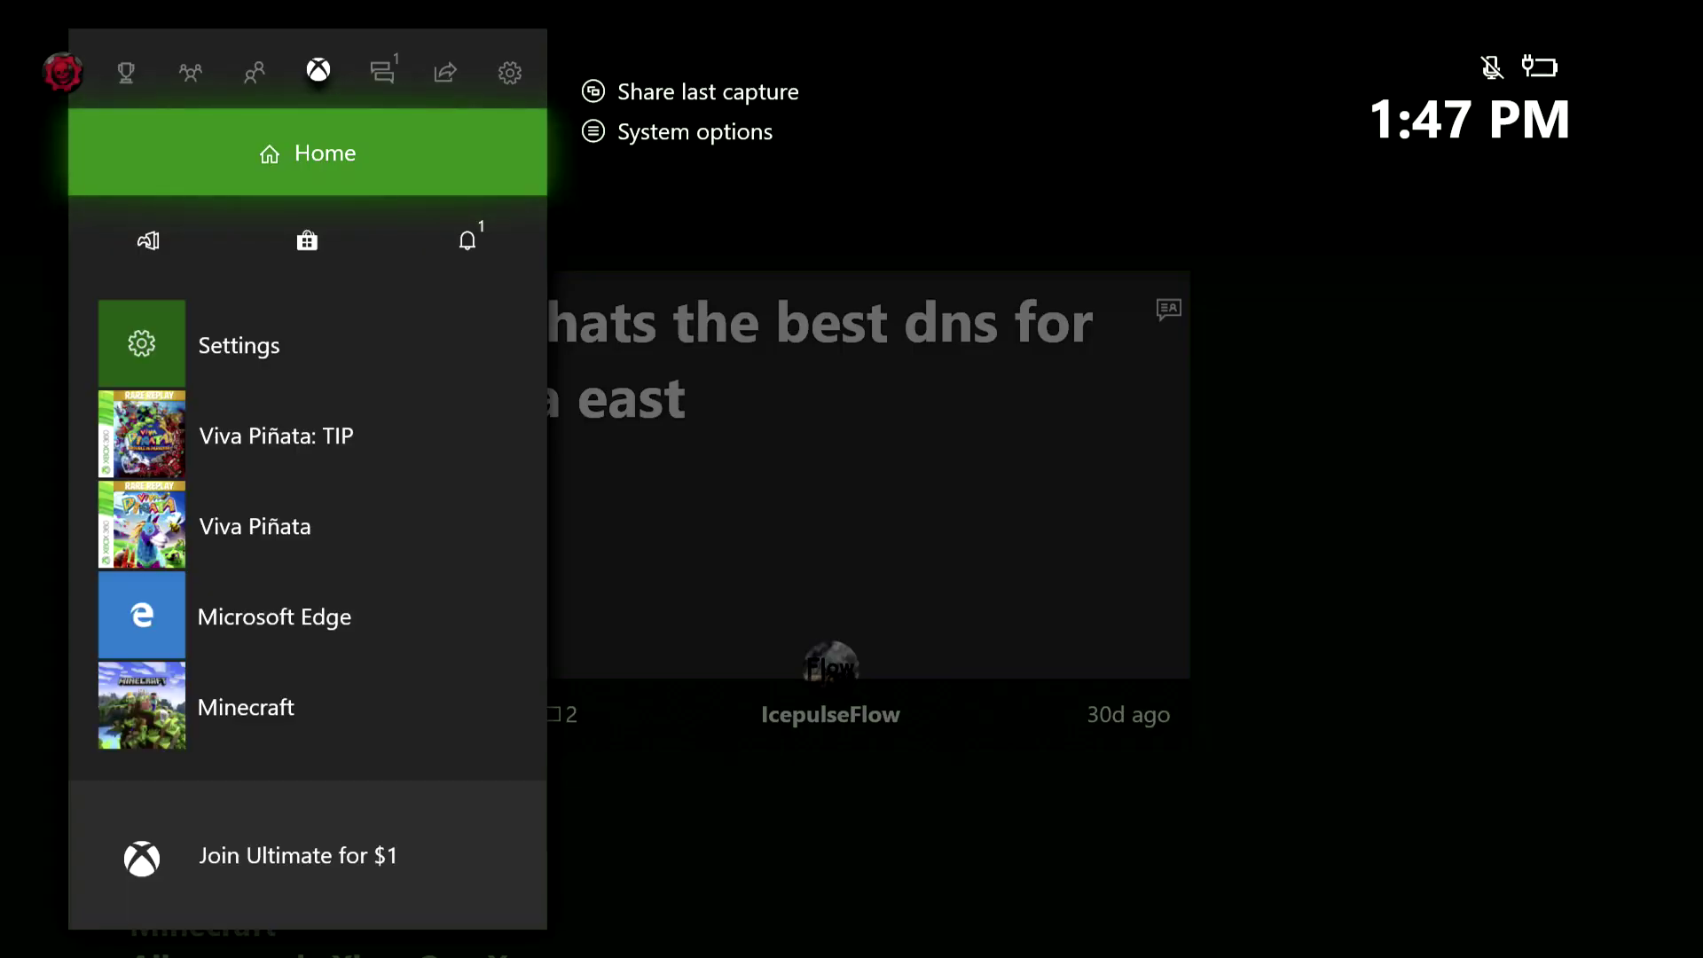
{"action": "key", "text": "Down"}
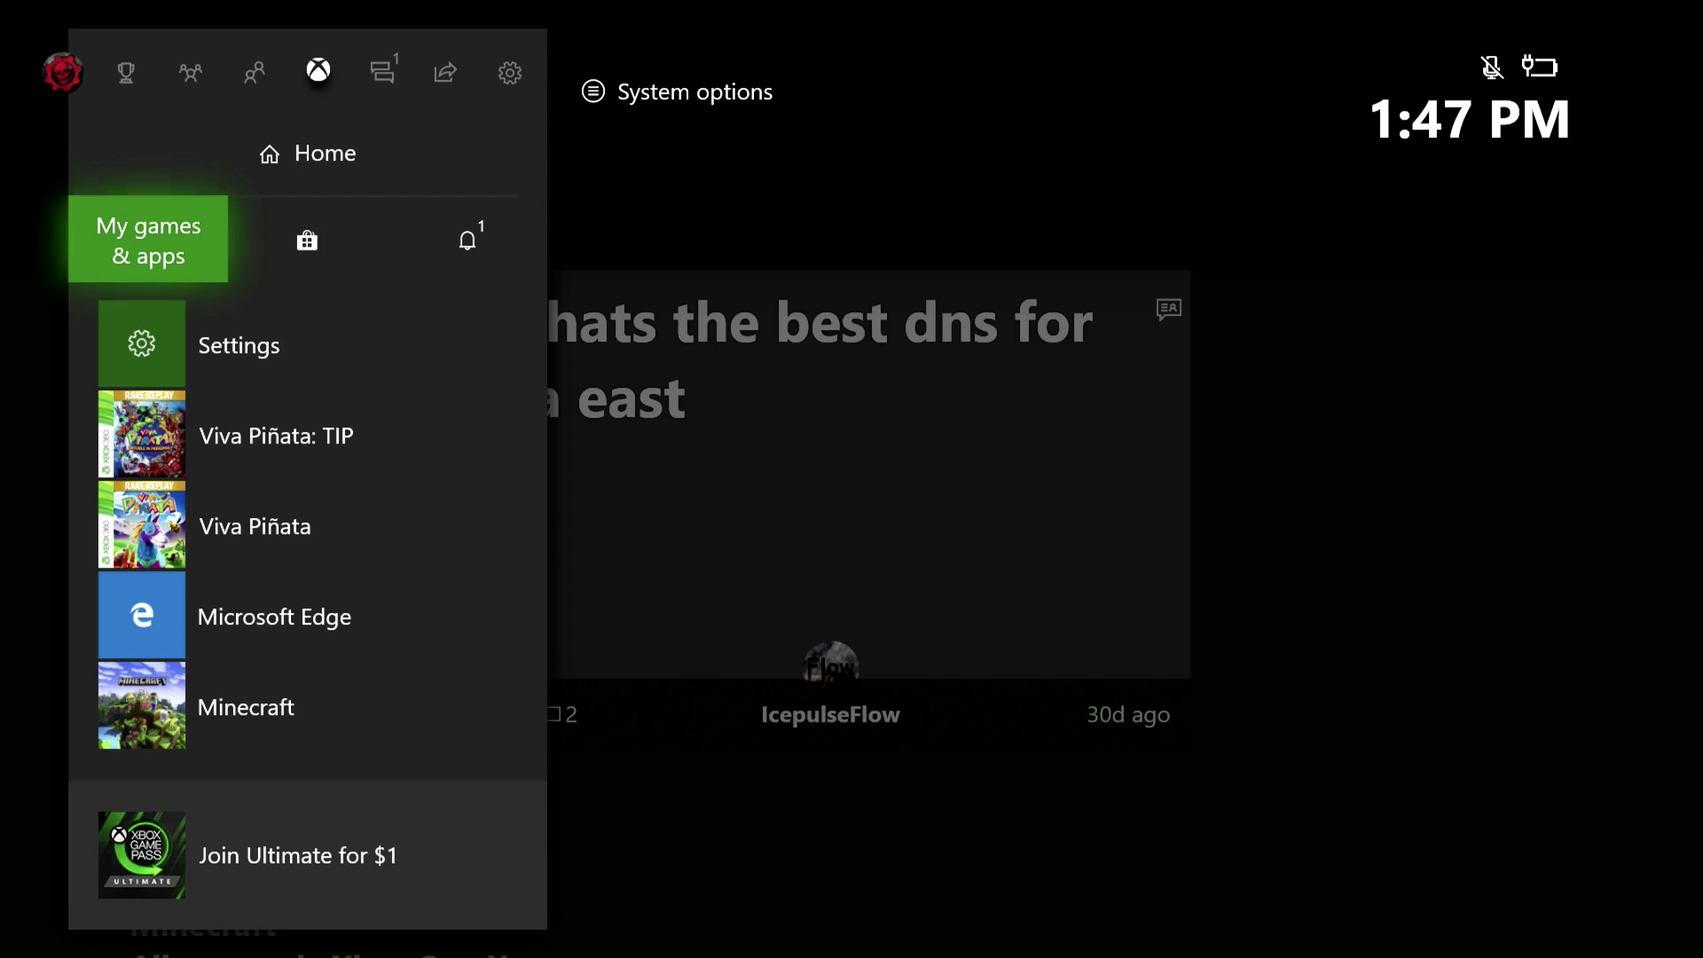
{"action": "key", "text": "Return"}
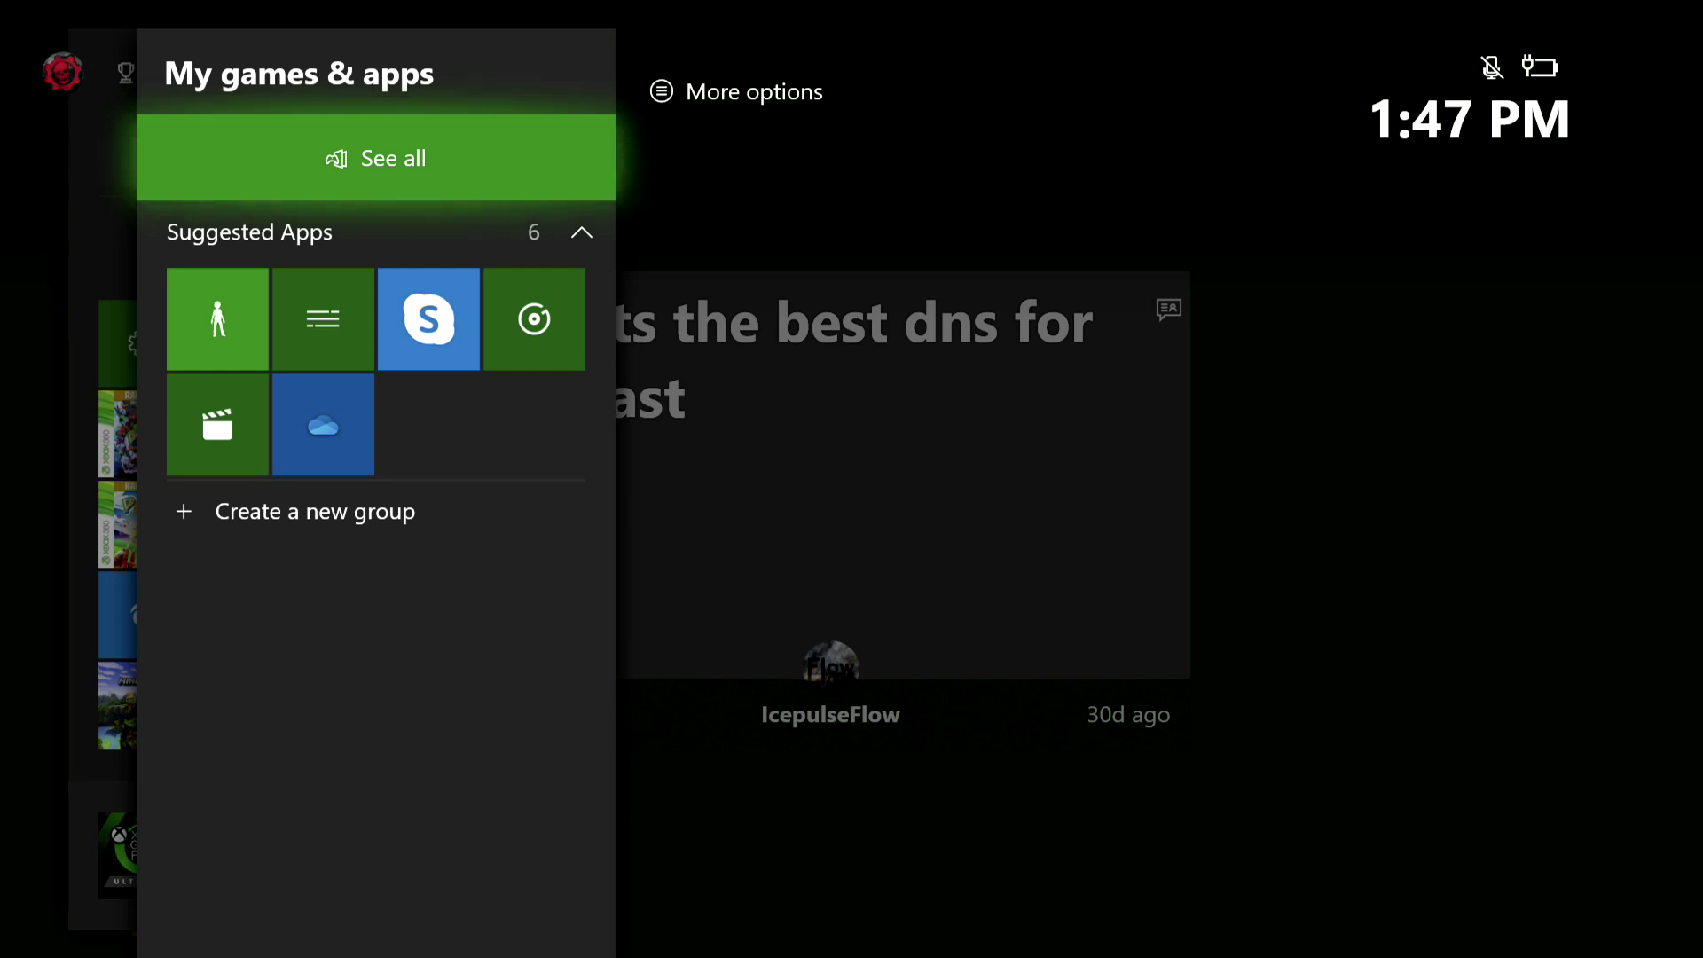
{"action": "key", "text": "Return"}
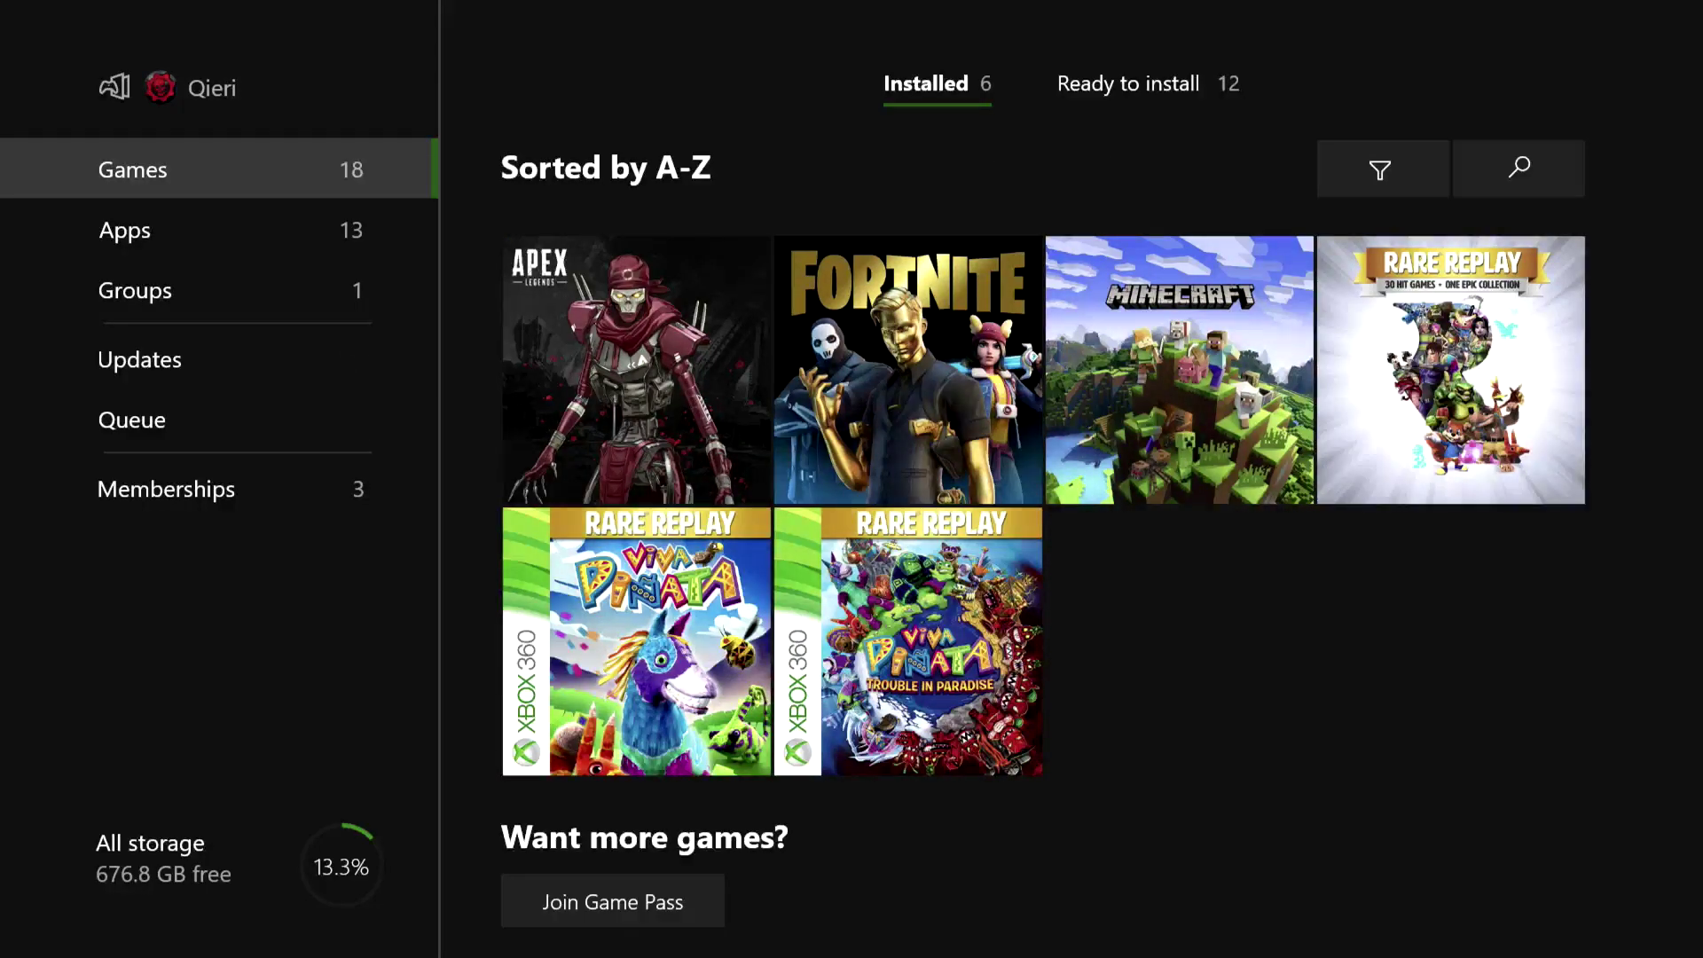
Browse the installed games grid and settle on Apex Legends.
{"action": "key", "text": "Right"}
{"action": "key", "text": "Right"}
{"action": "key", "text": "Right"}
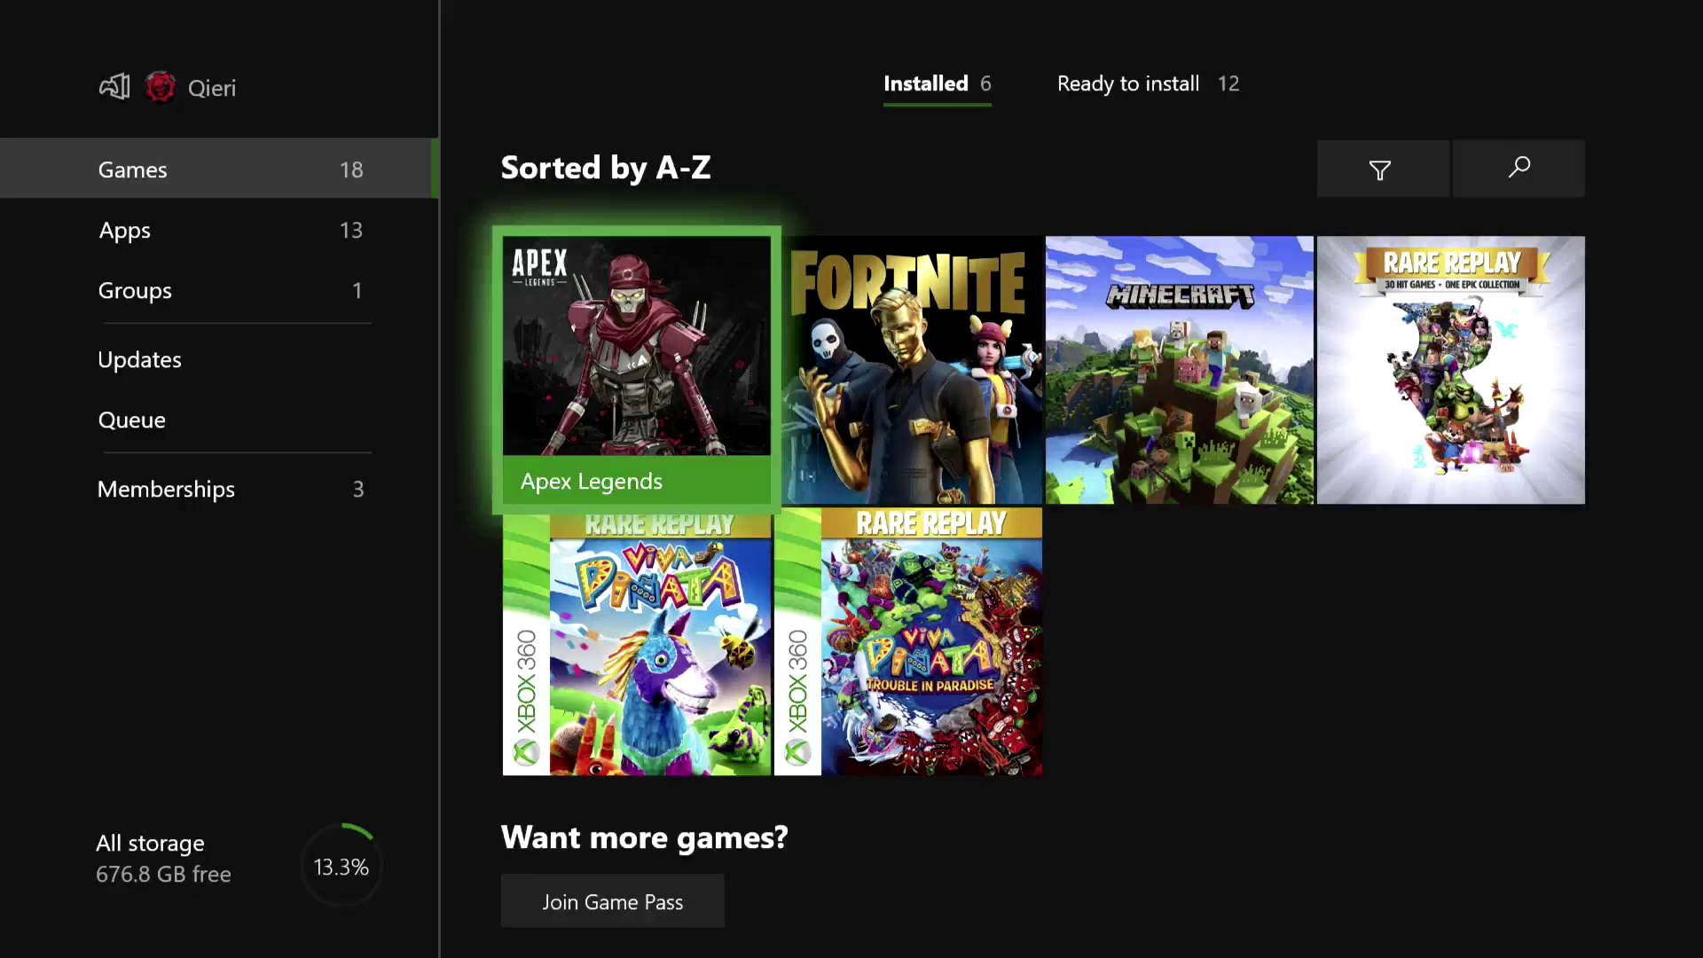
{"action": "key", "text": "Left"}
{"action": "key", "text": "Down"}
{"action": "key", "text": "Right"}
{"action": "key", "text": "Up"}
{"action": "key", "text": "Left"}
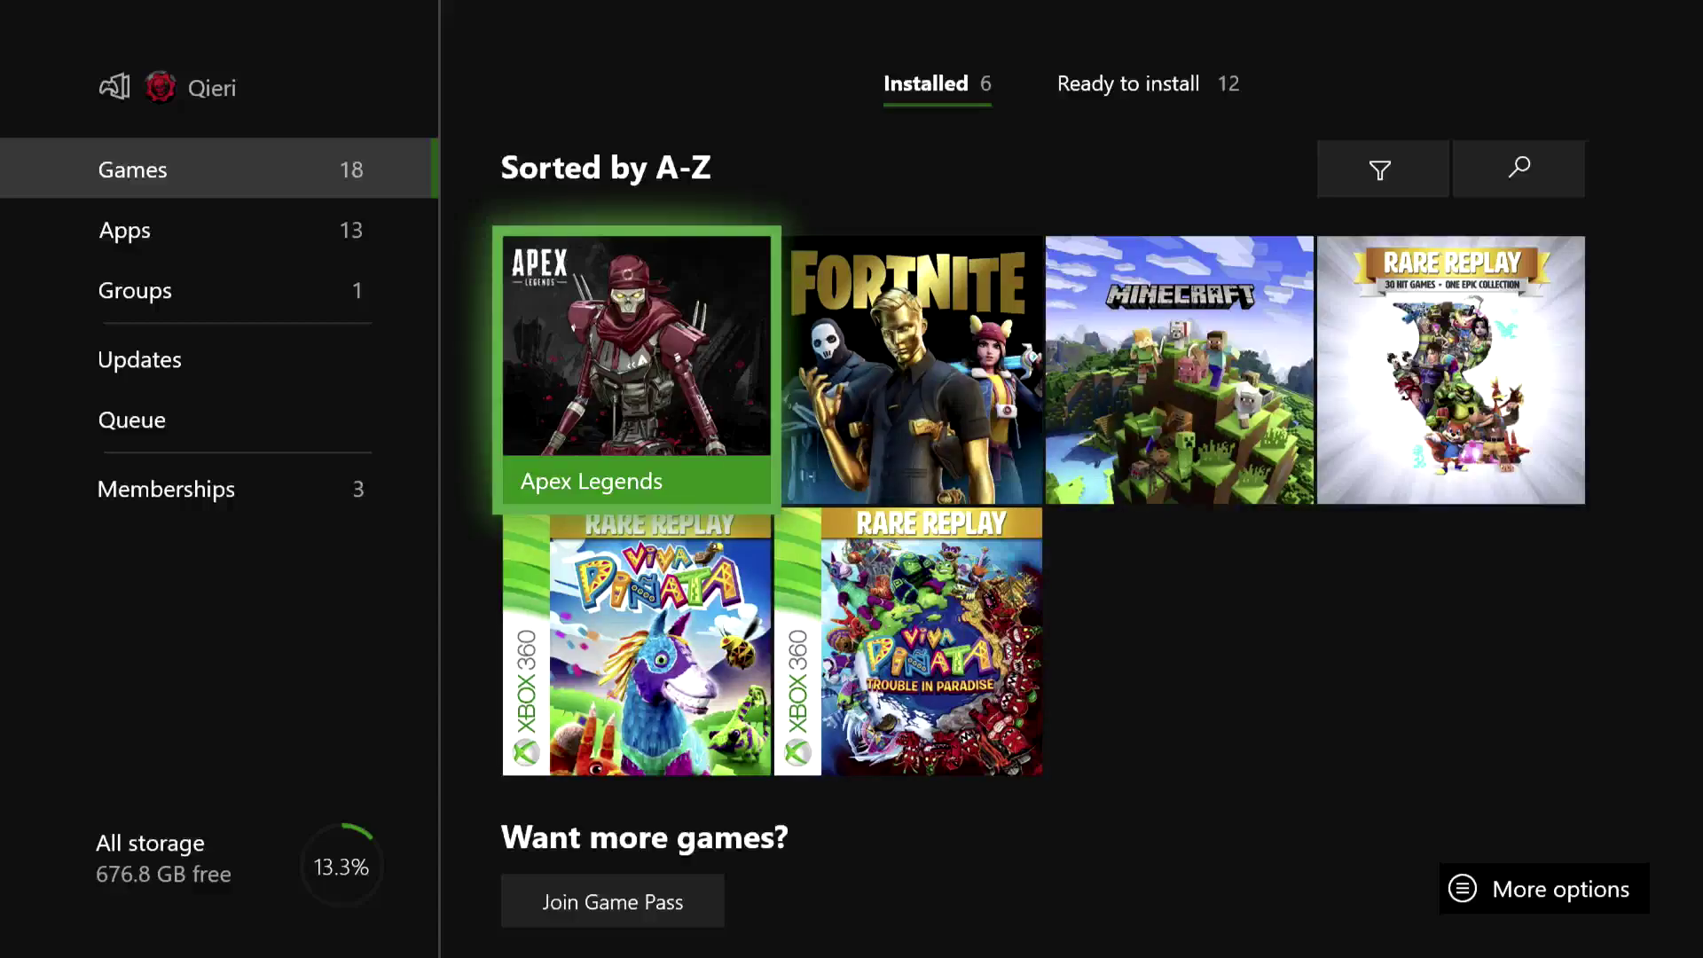
Check Apex Legends' options and cancel, then open Fortnite's More options menu.
{"action": "key", "text": "Menu"}
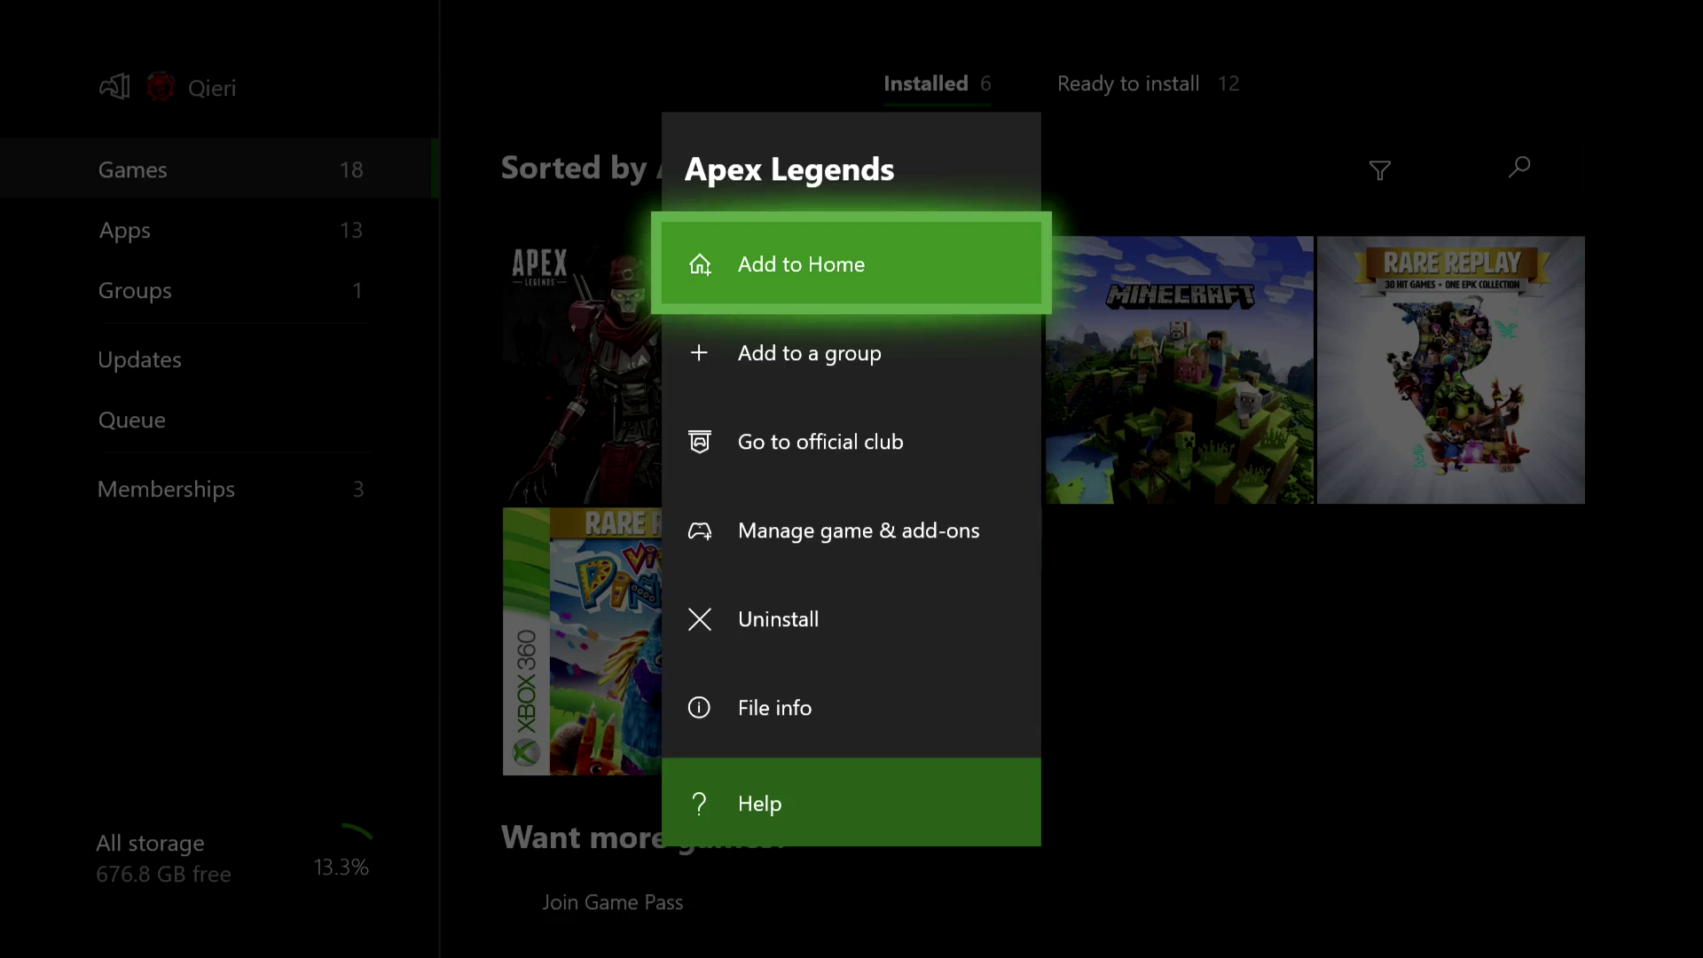
{"action": "key", "text": "Down"}
{"action": "key", "text": "Down"}
{"action": "key", "text": "Down"}
{"action": "key", "text": "Down"}
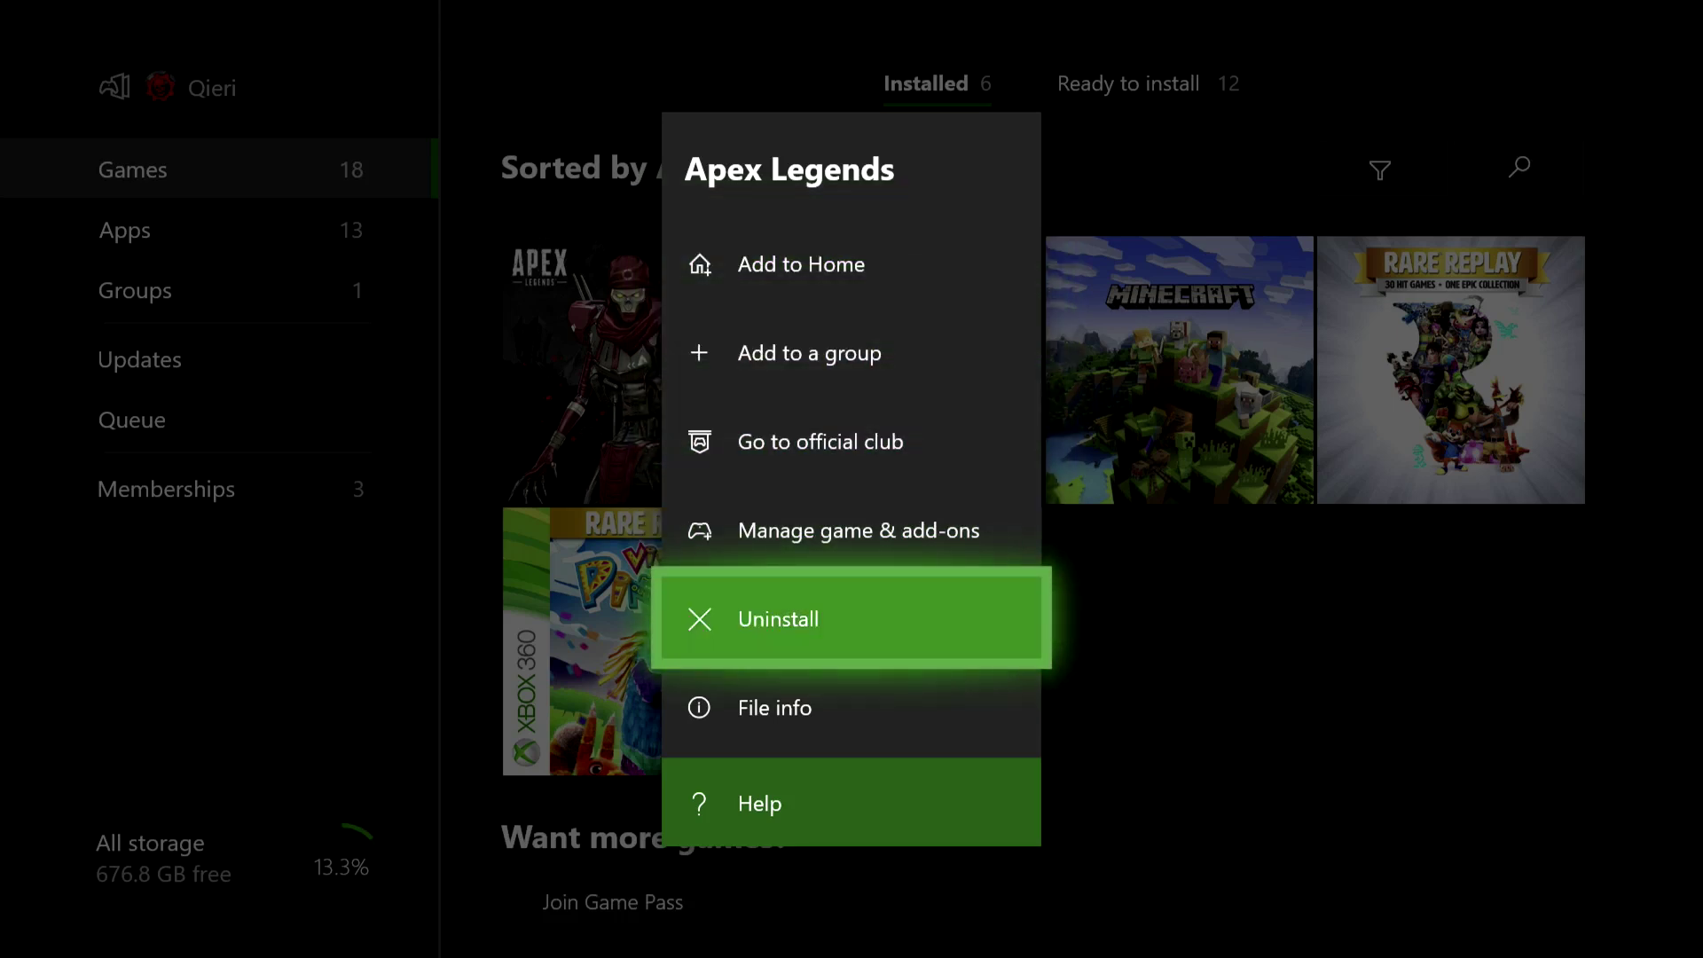
{"action": "key", "text": "Escape"}
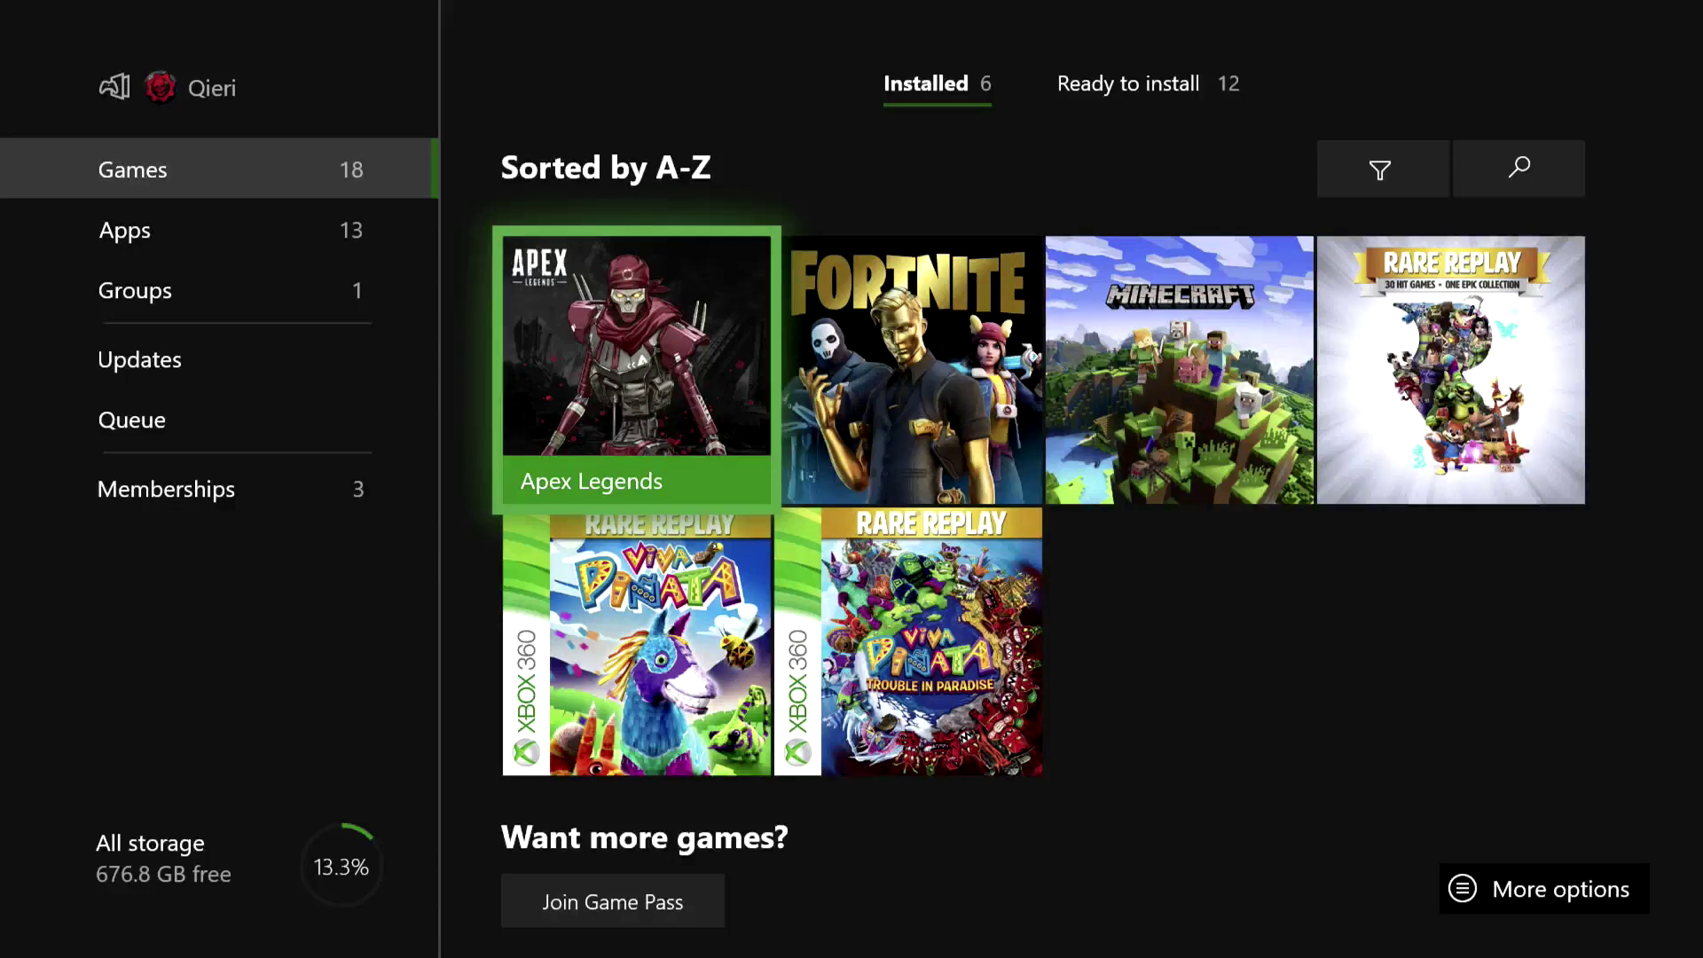
{"action": "key", "text": "Right"}
{"action": "key", "text": "Menu"}
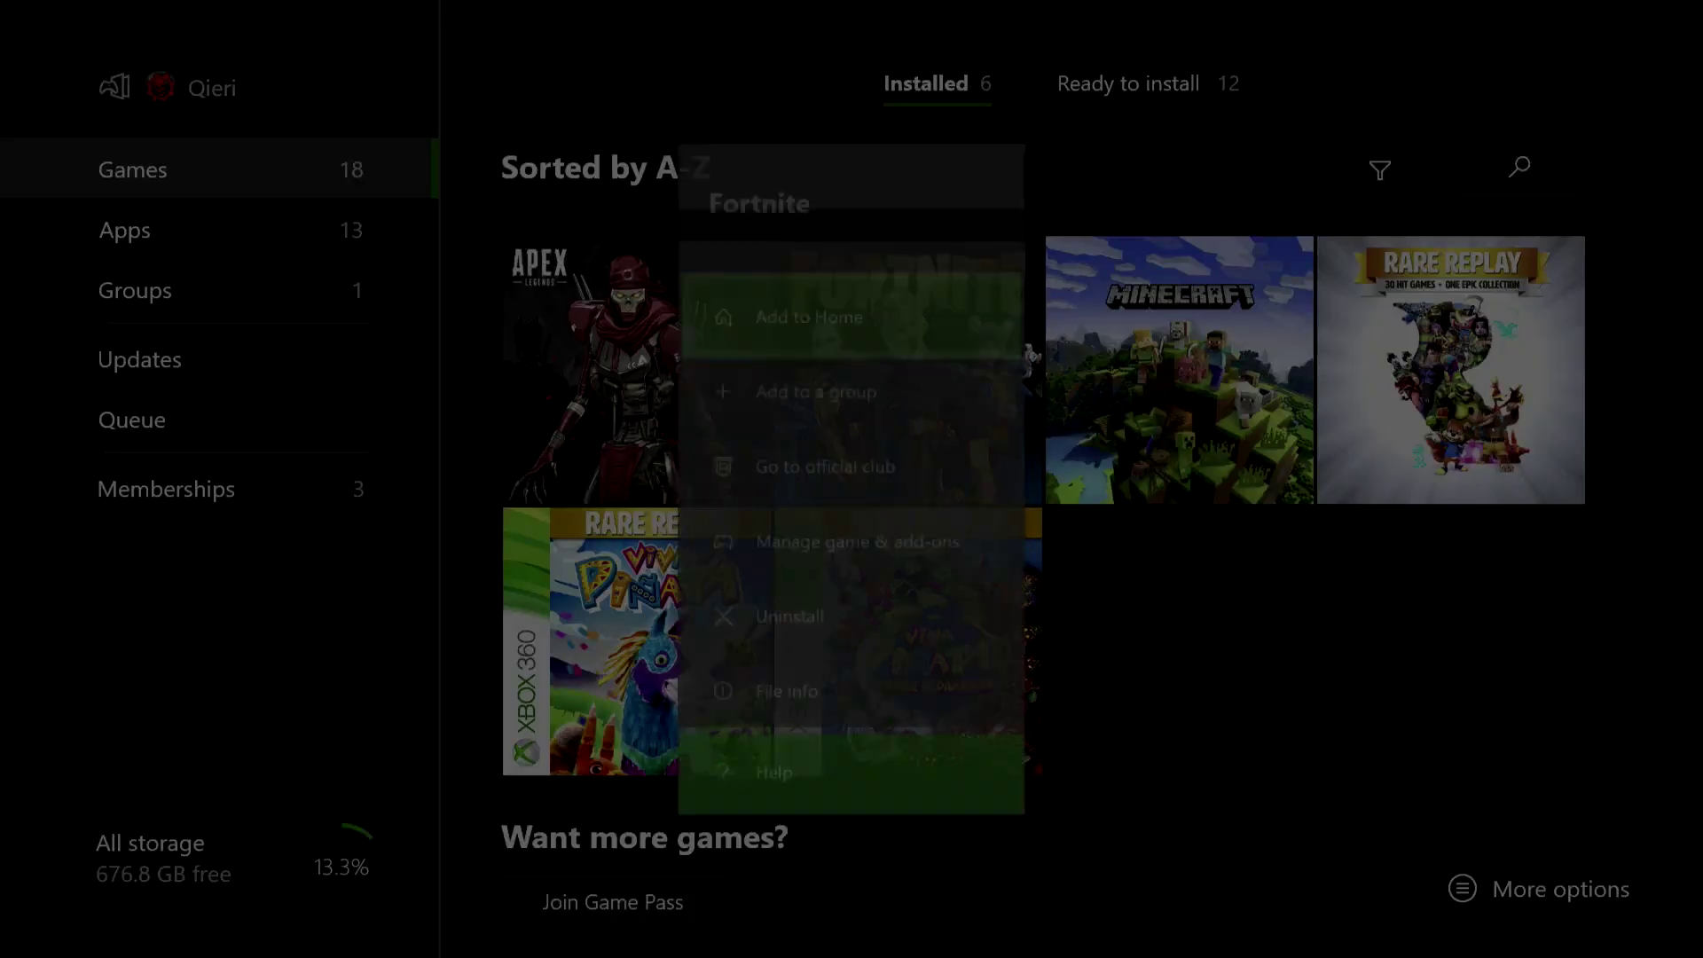
Uninstall Fortnite, choosing Uninstall all to remove its add-ons too.
{"action": "key", "text": "Down"}
{"action": "key", "text": "Down"}
{"action": "key", "text": "Down"}
{"action": "key", "text": "Down"}
{"action": "key", "text": "Up"}
{"action": "key", "text": "Down"}
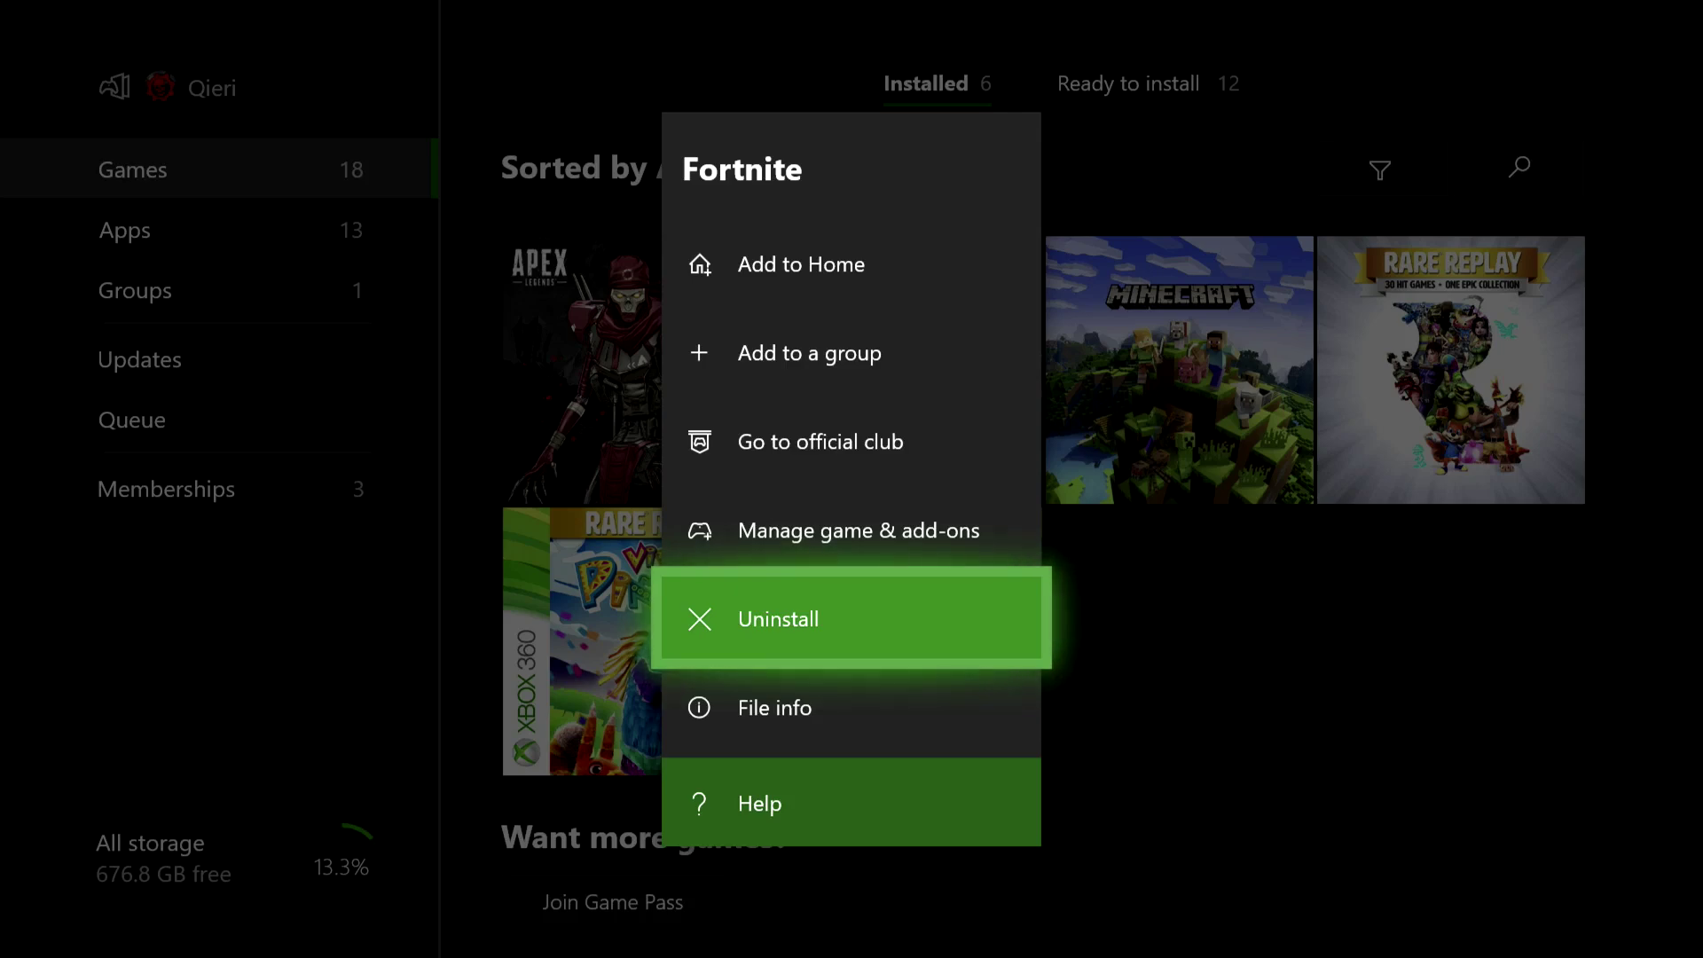
{"action": "key", "text": "Return"}
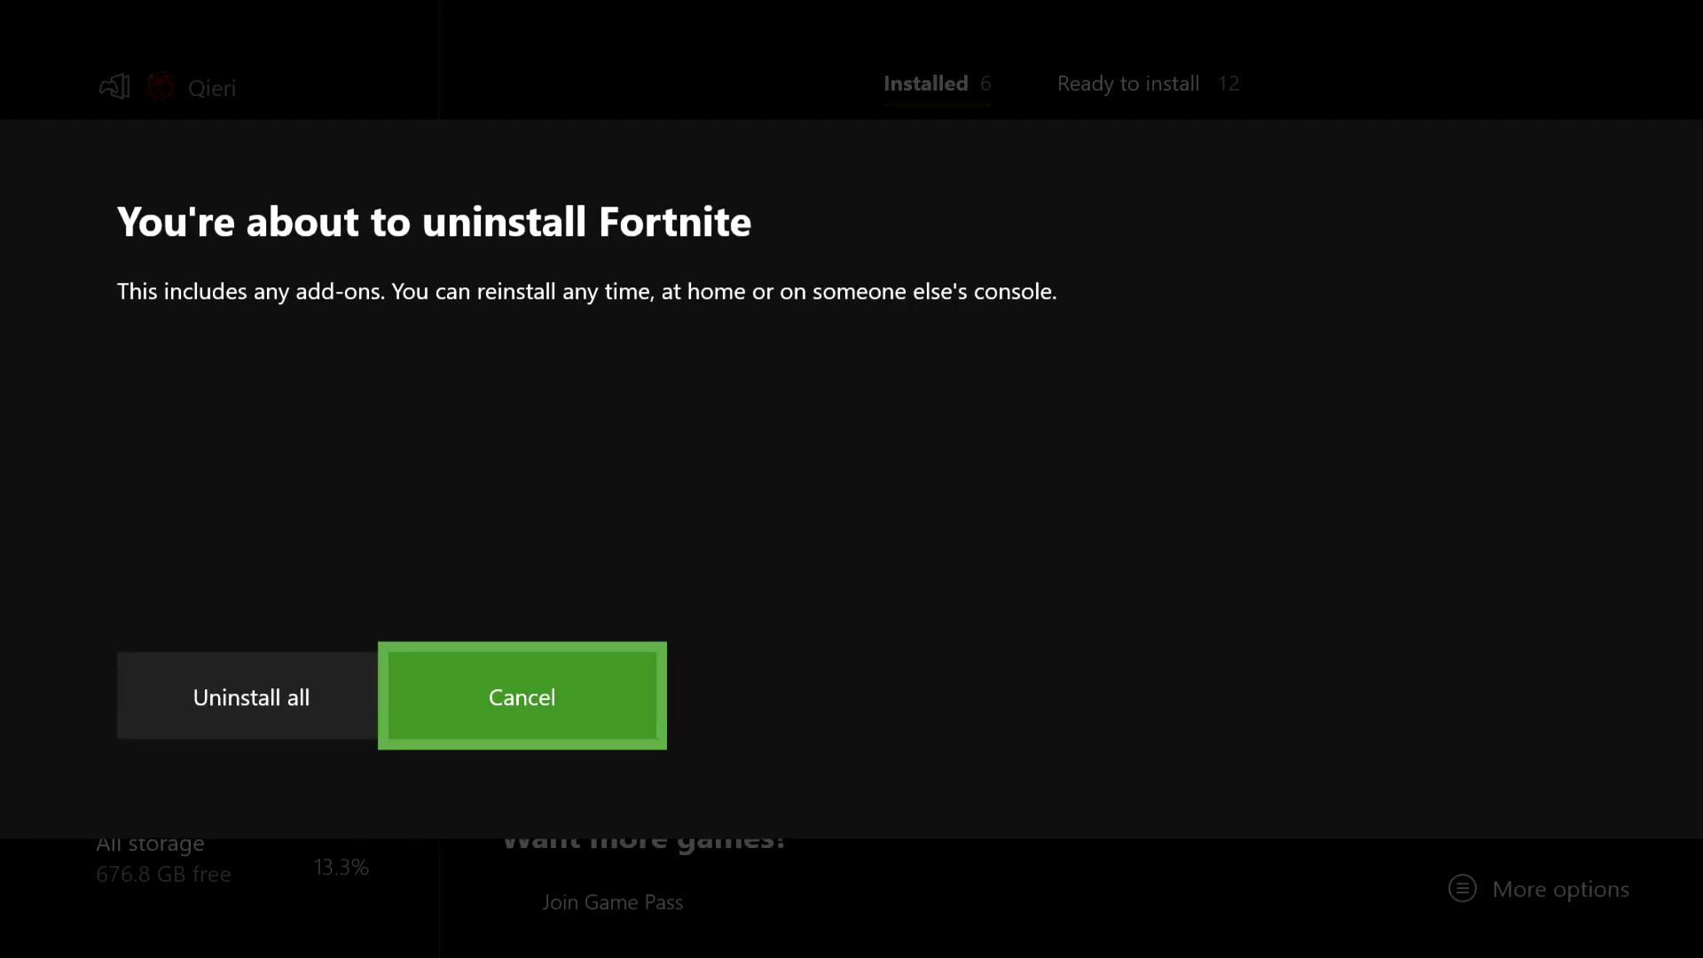
{"action": "key", "text": "Left"}
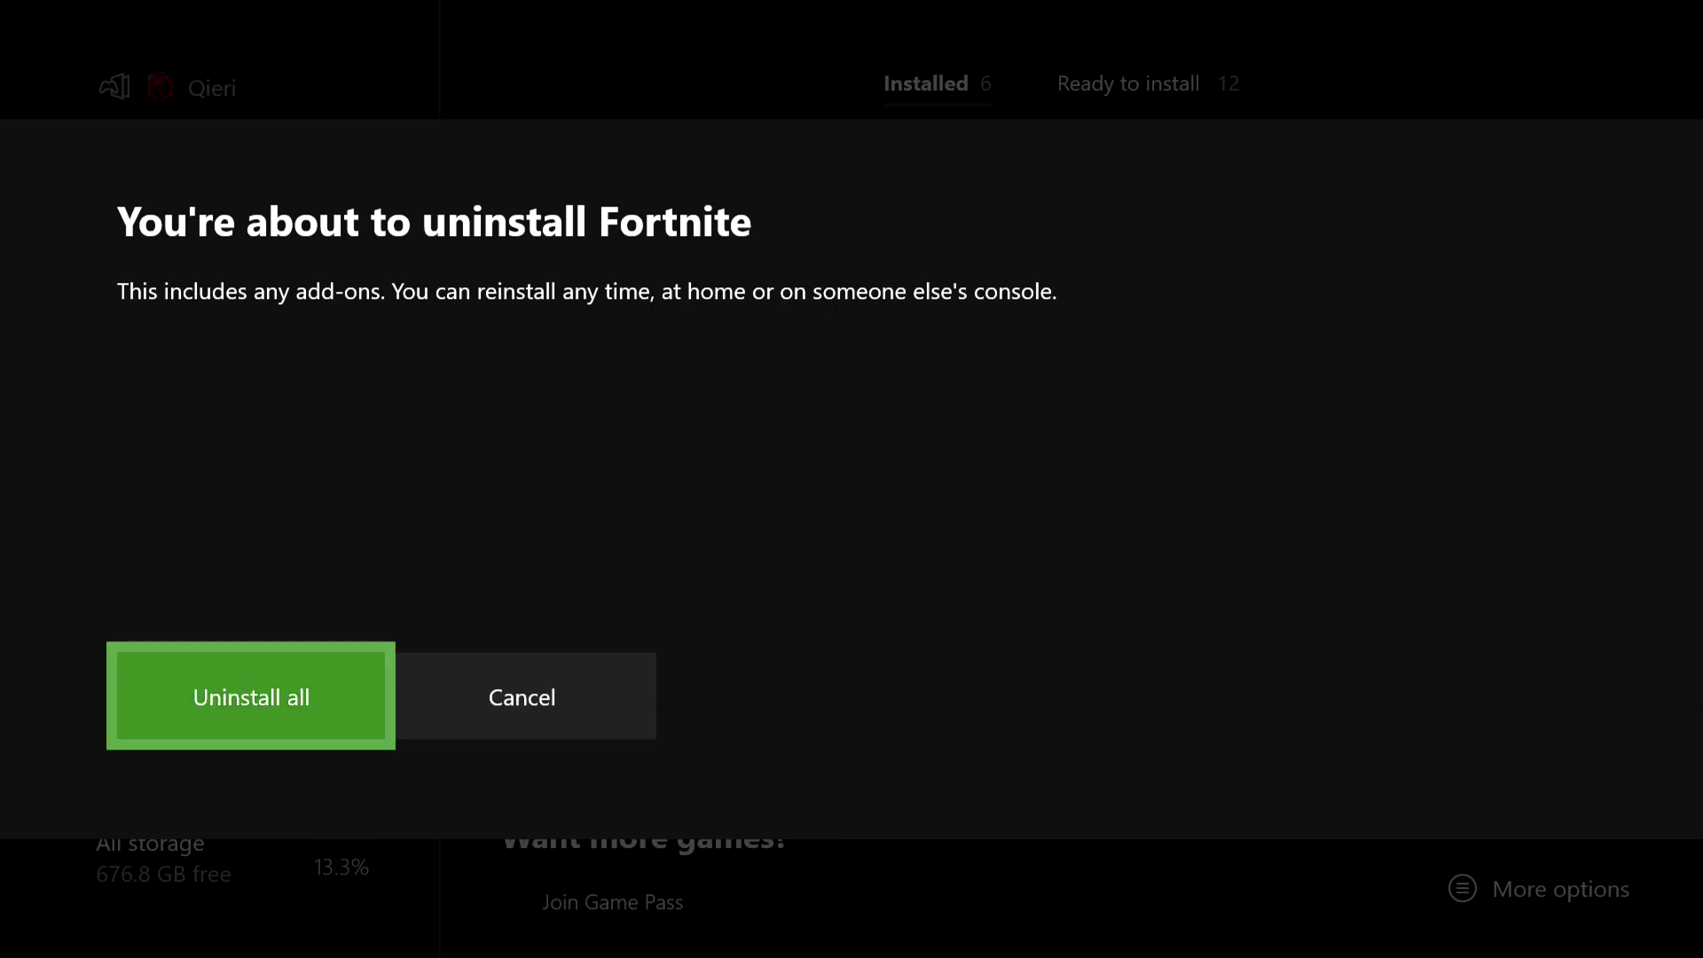
{"action": "key", "text": "Return"}
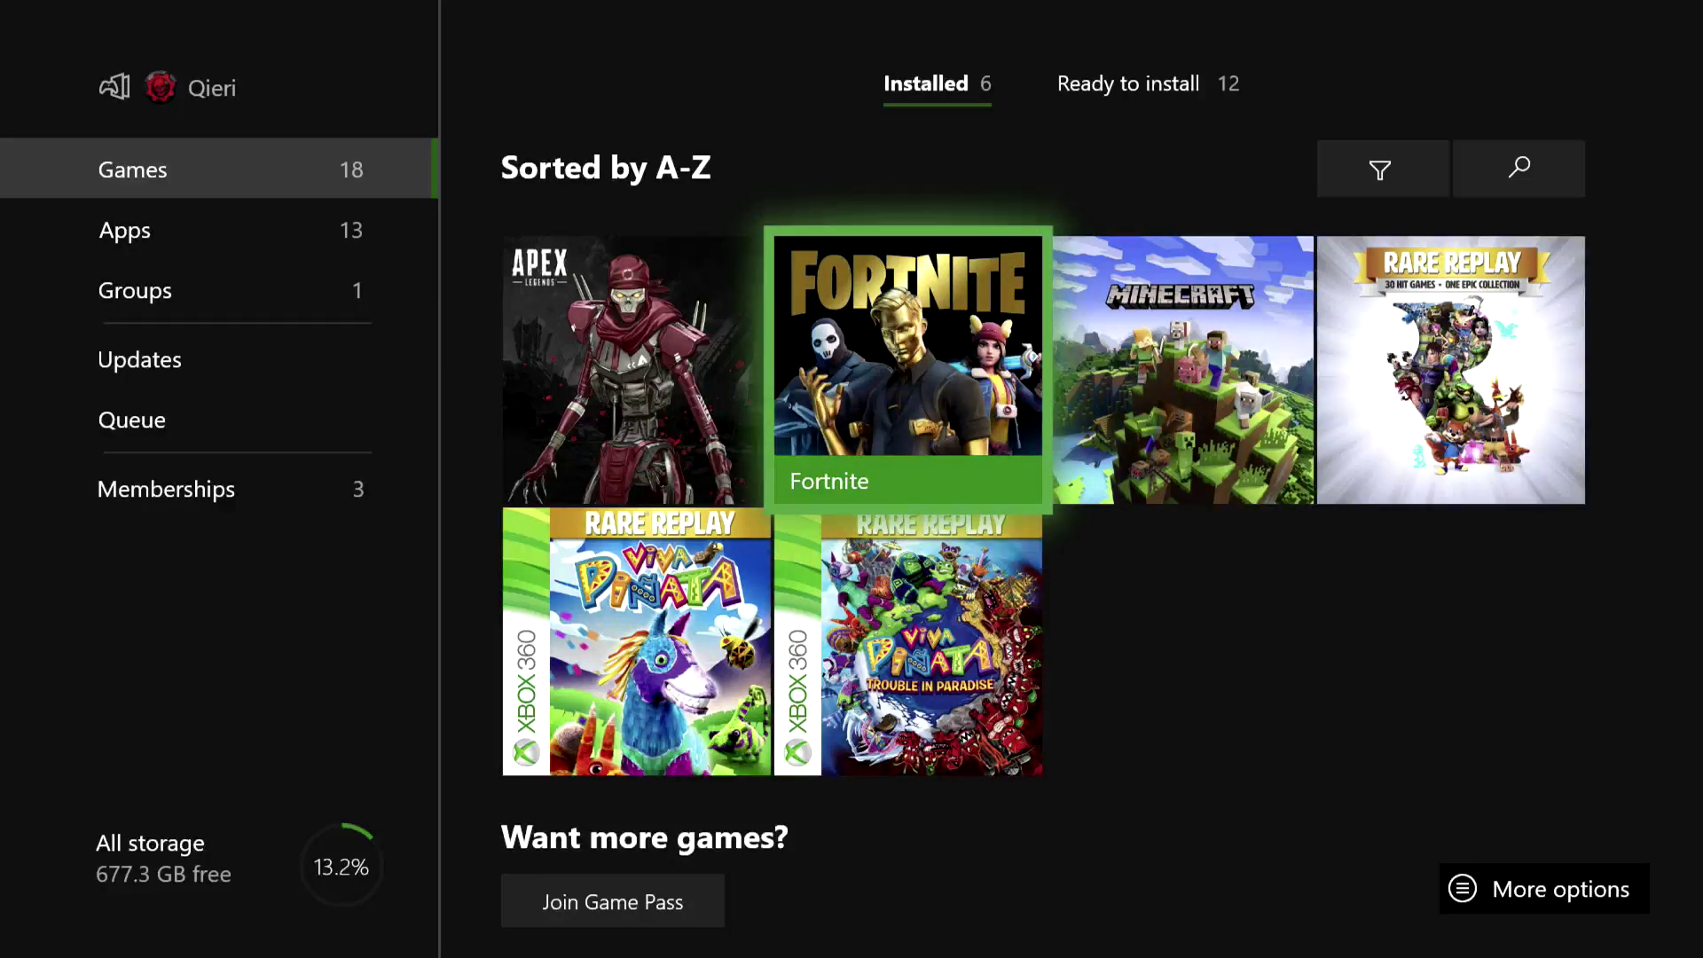
Look over the remaining games and launch the Microsoft Store.
{"action": "key", "text": "Down"}
{"action": "key", "text": "Up"}
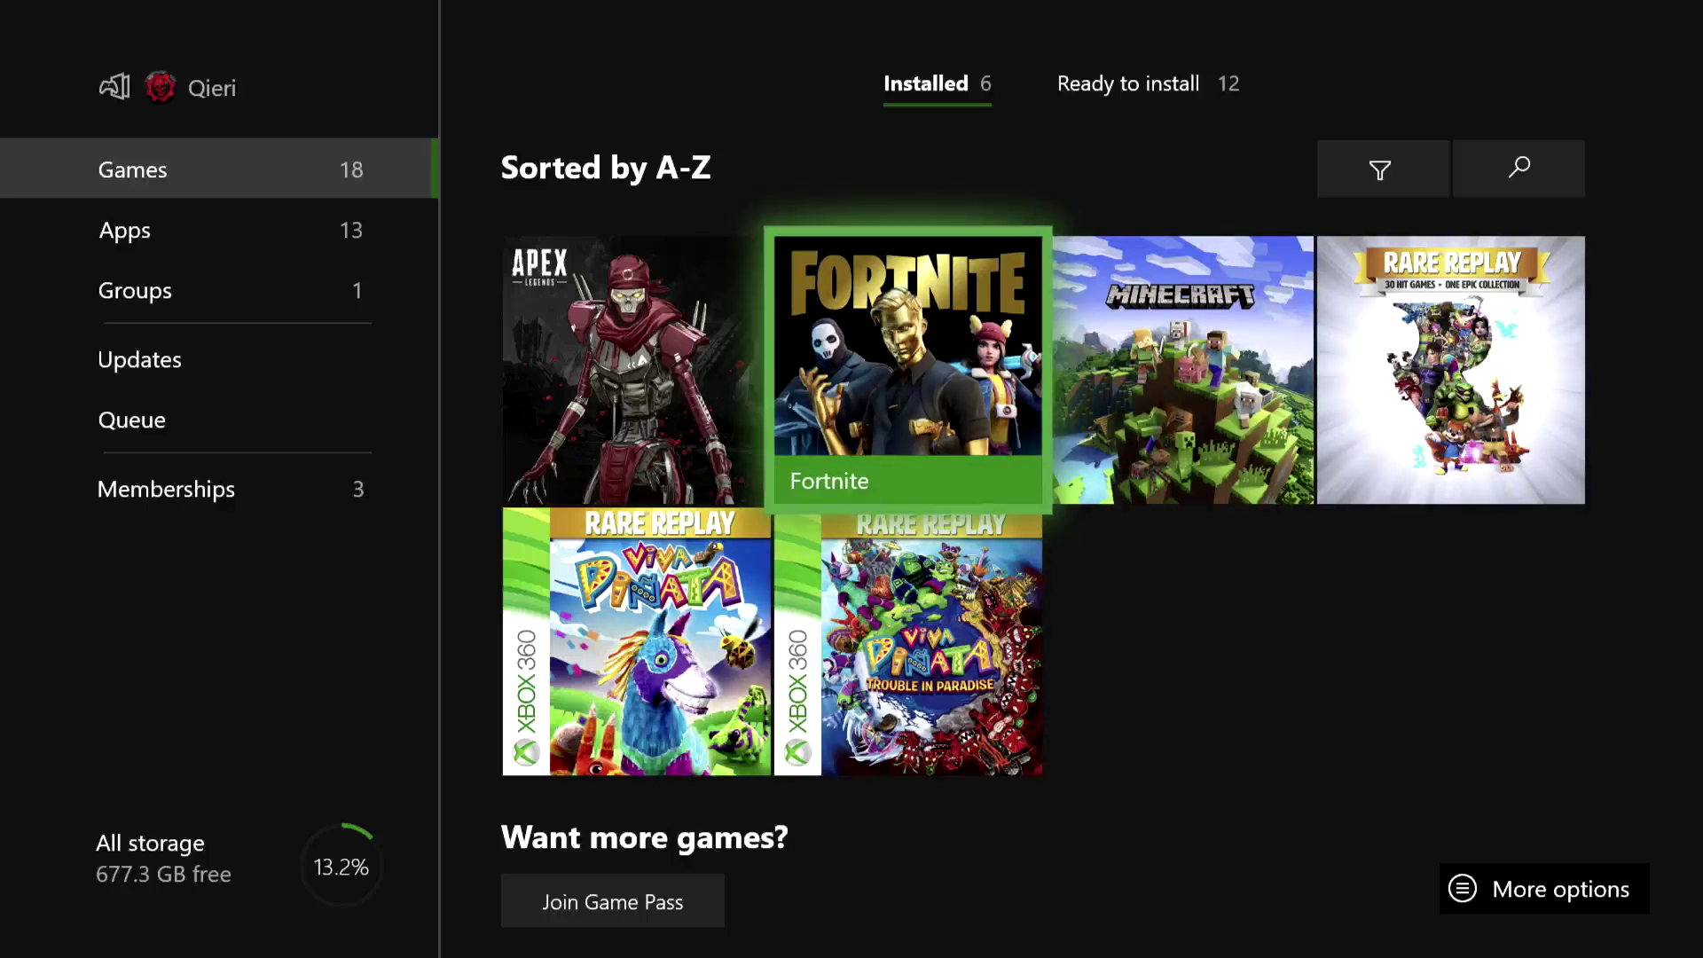
{"action": "key", "text": "Return"}
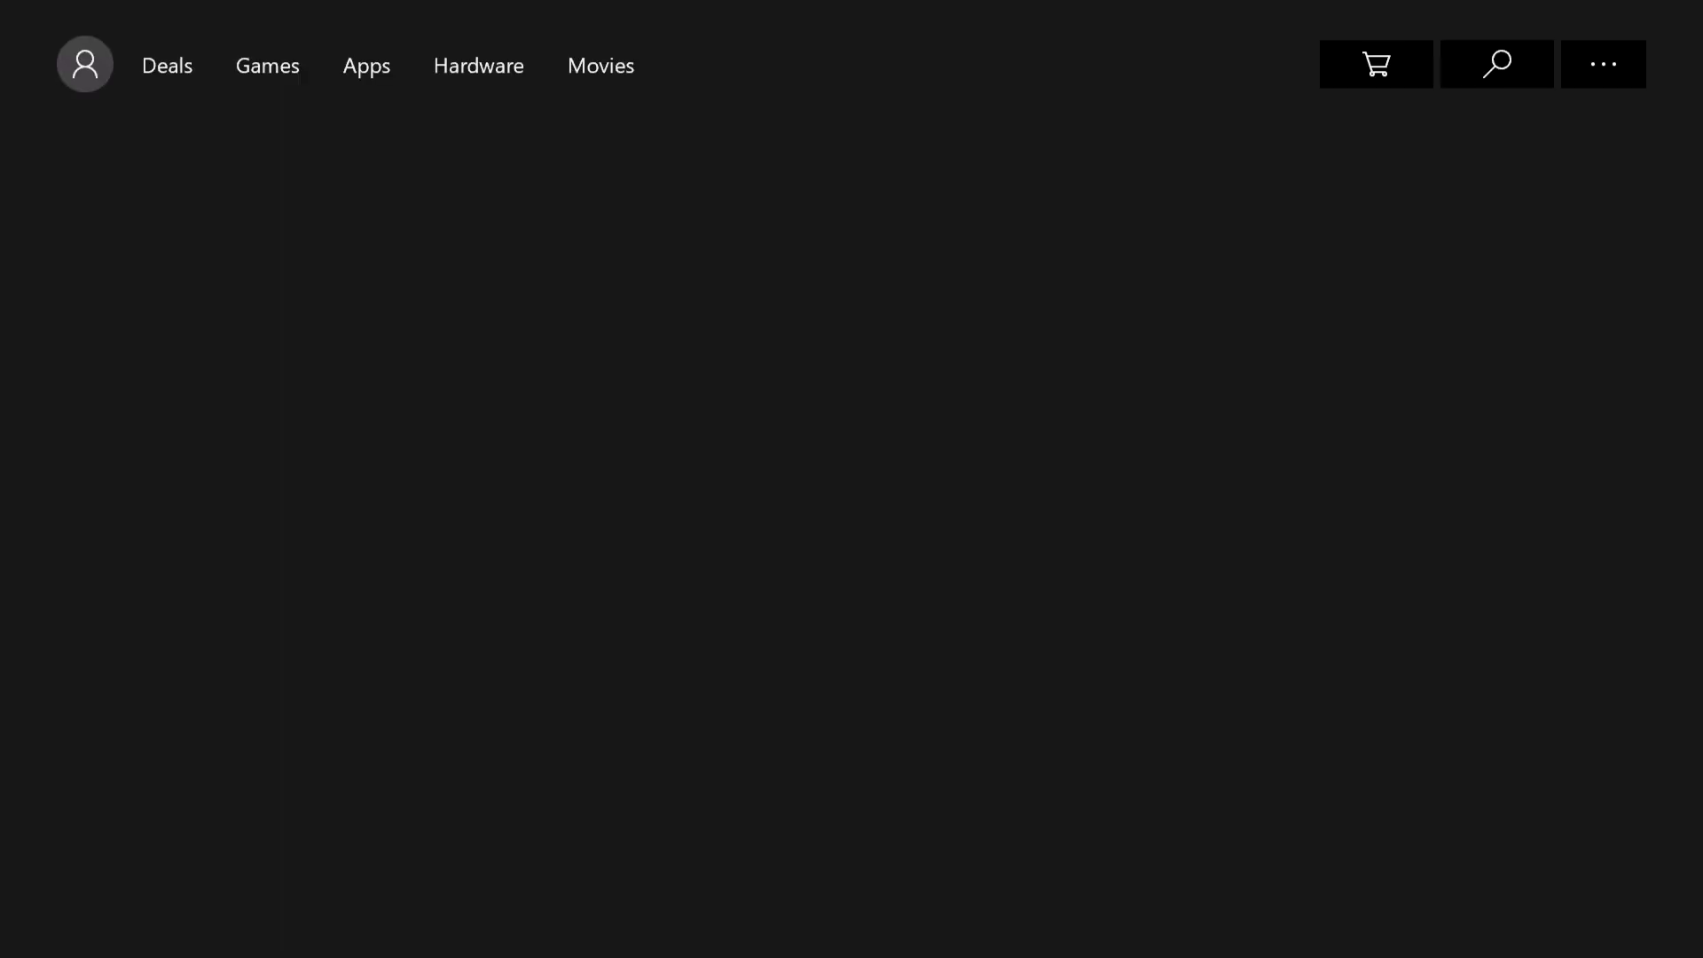
Bring up the guide over the Store and dismiss it again.
{"action": "key", "text": "super"}
{"action": "key", "text": "Down"}
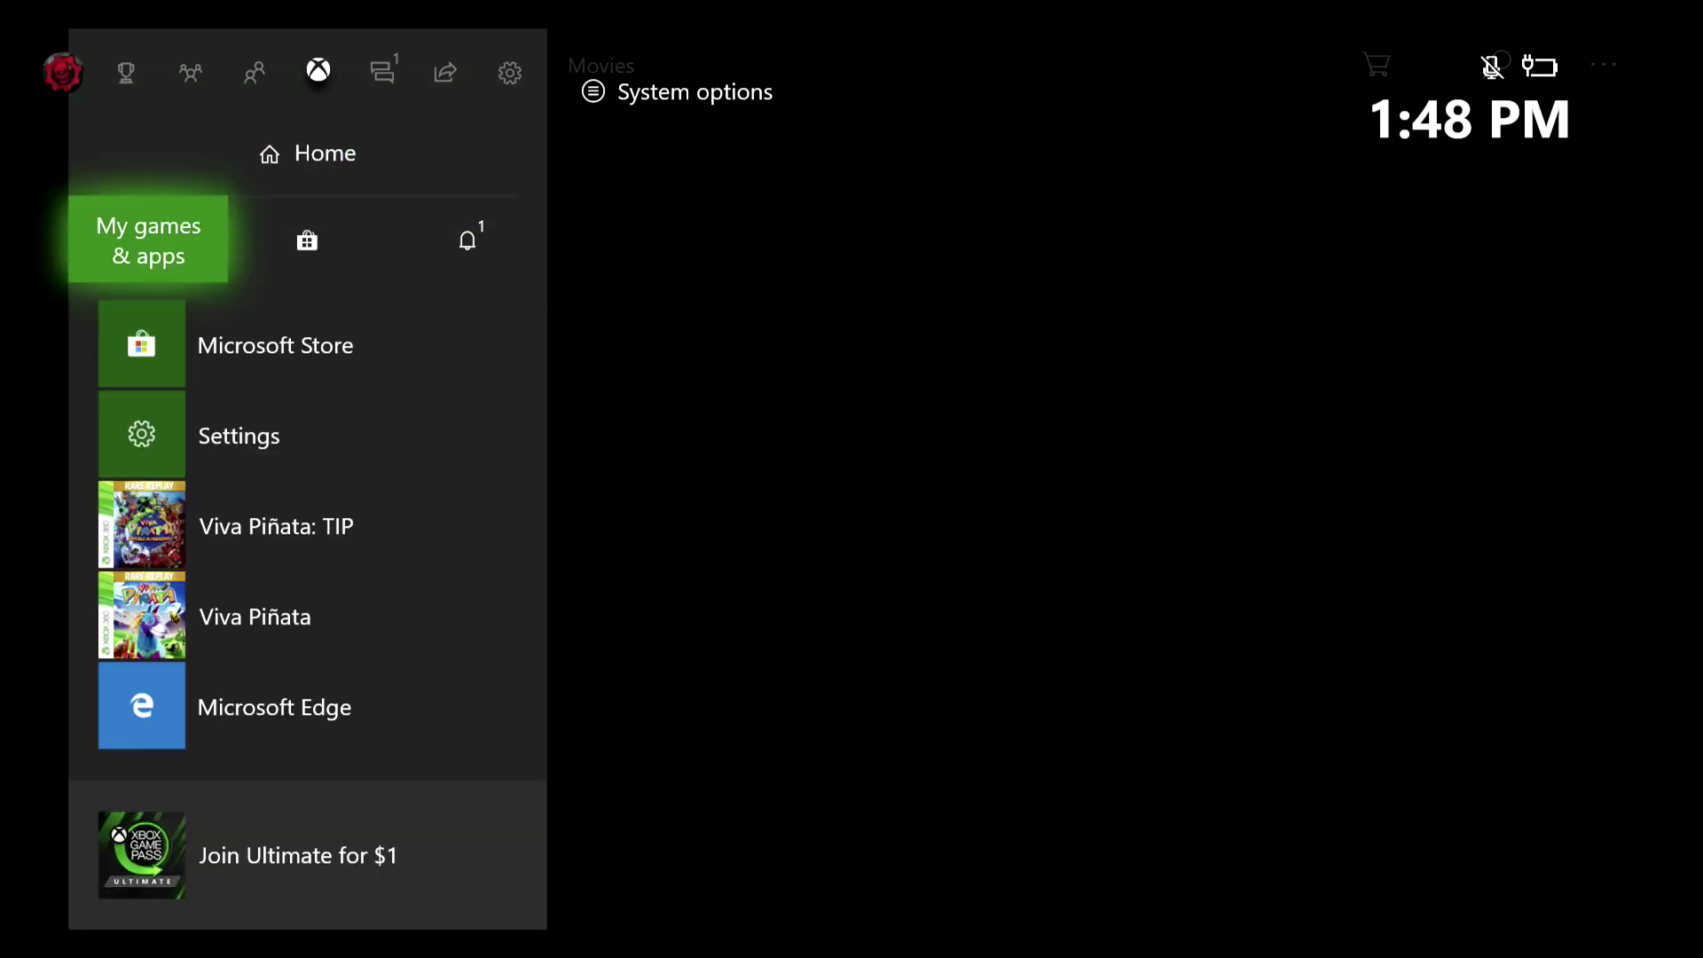
{"action": "key", "text": "Down"}
{"action": "key", "text": "Down"}
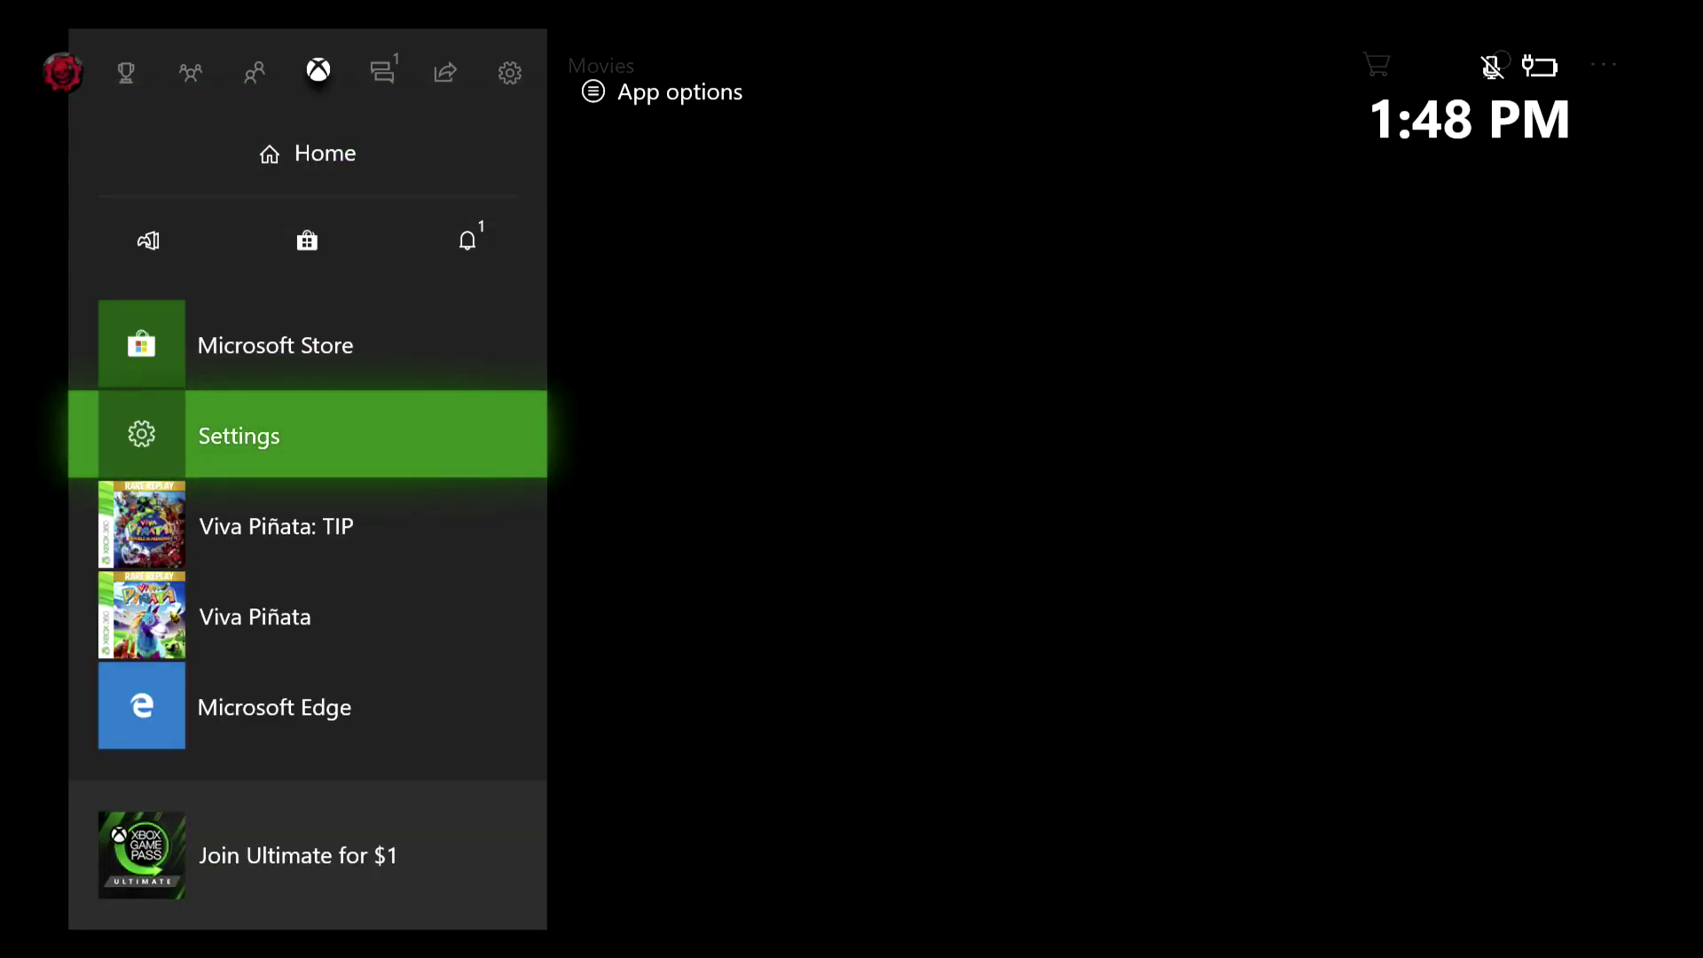
{"action": "key", "text": "Escape"}
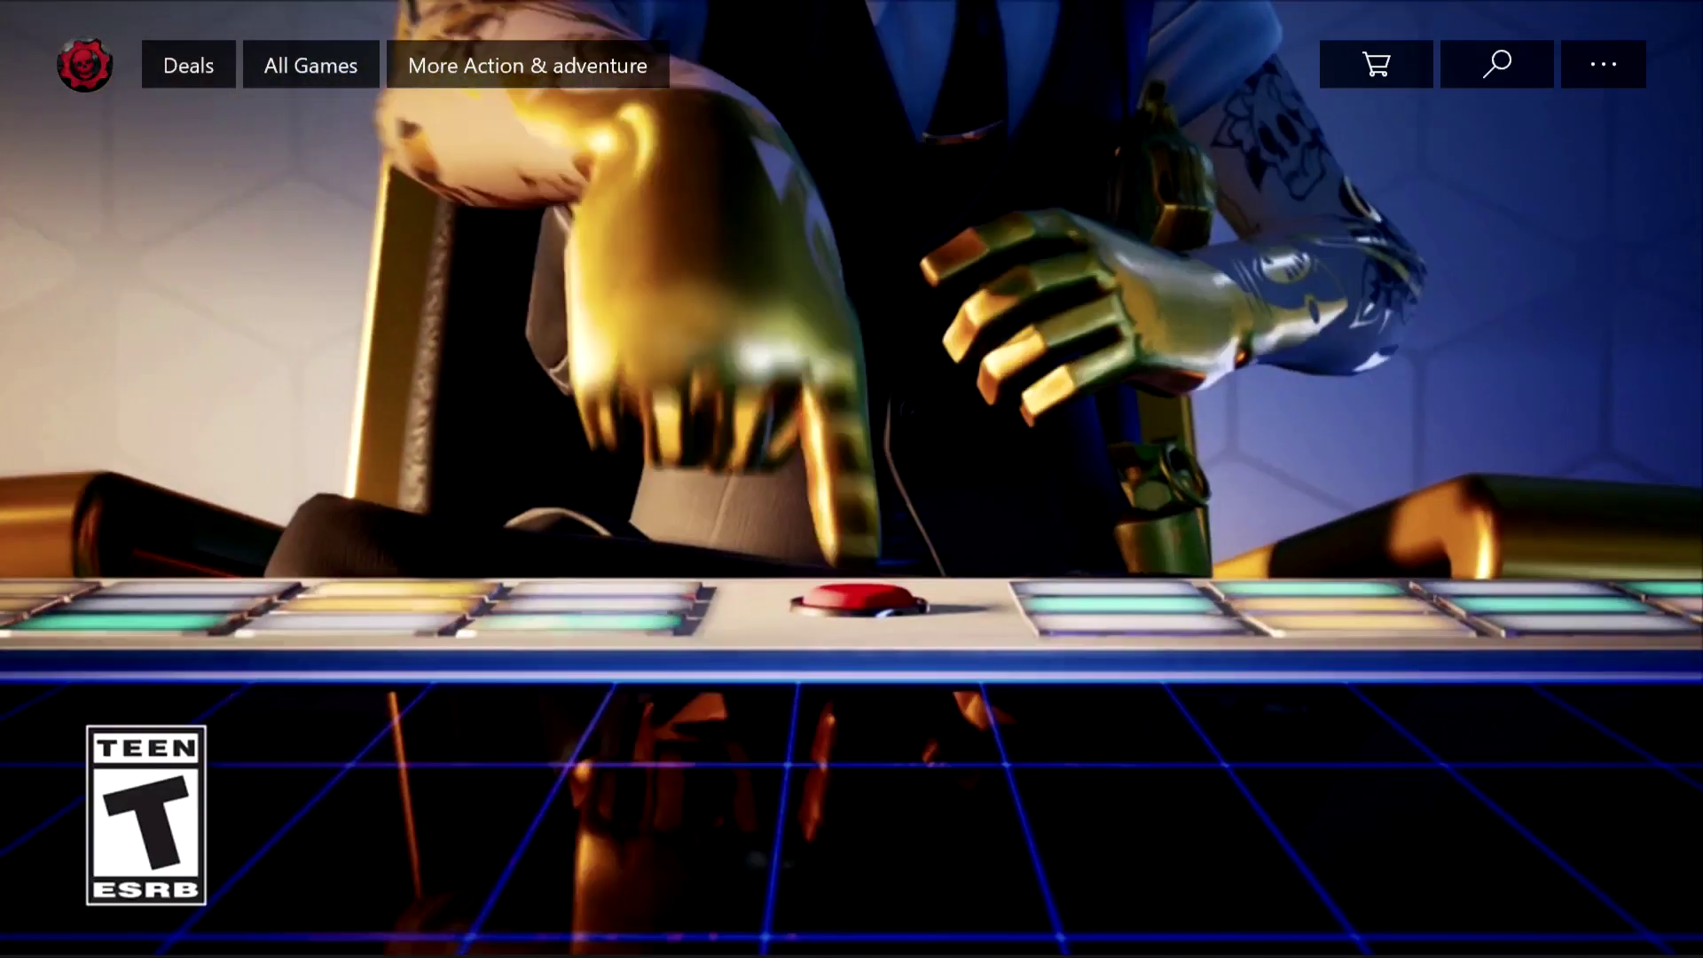
Move between Install and Wish list on Fortnite's Store page.
{"action": "key", "text": "Down"}
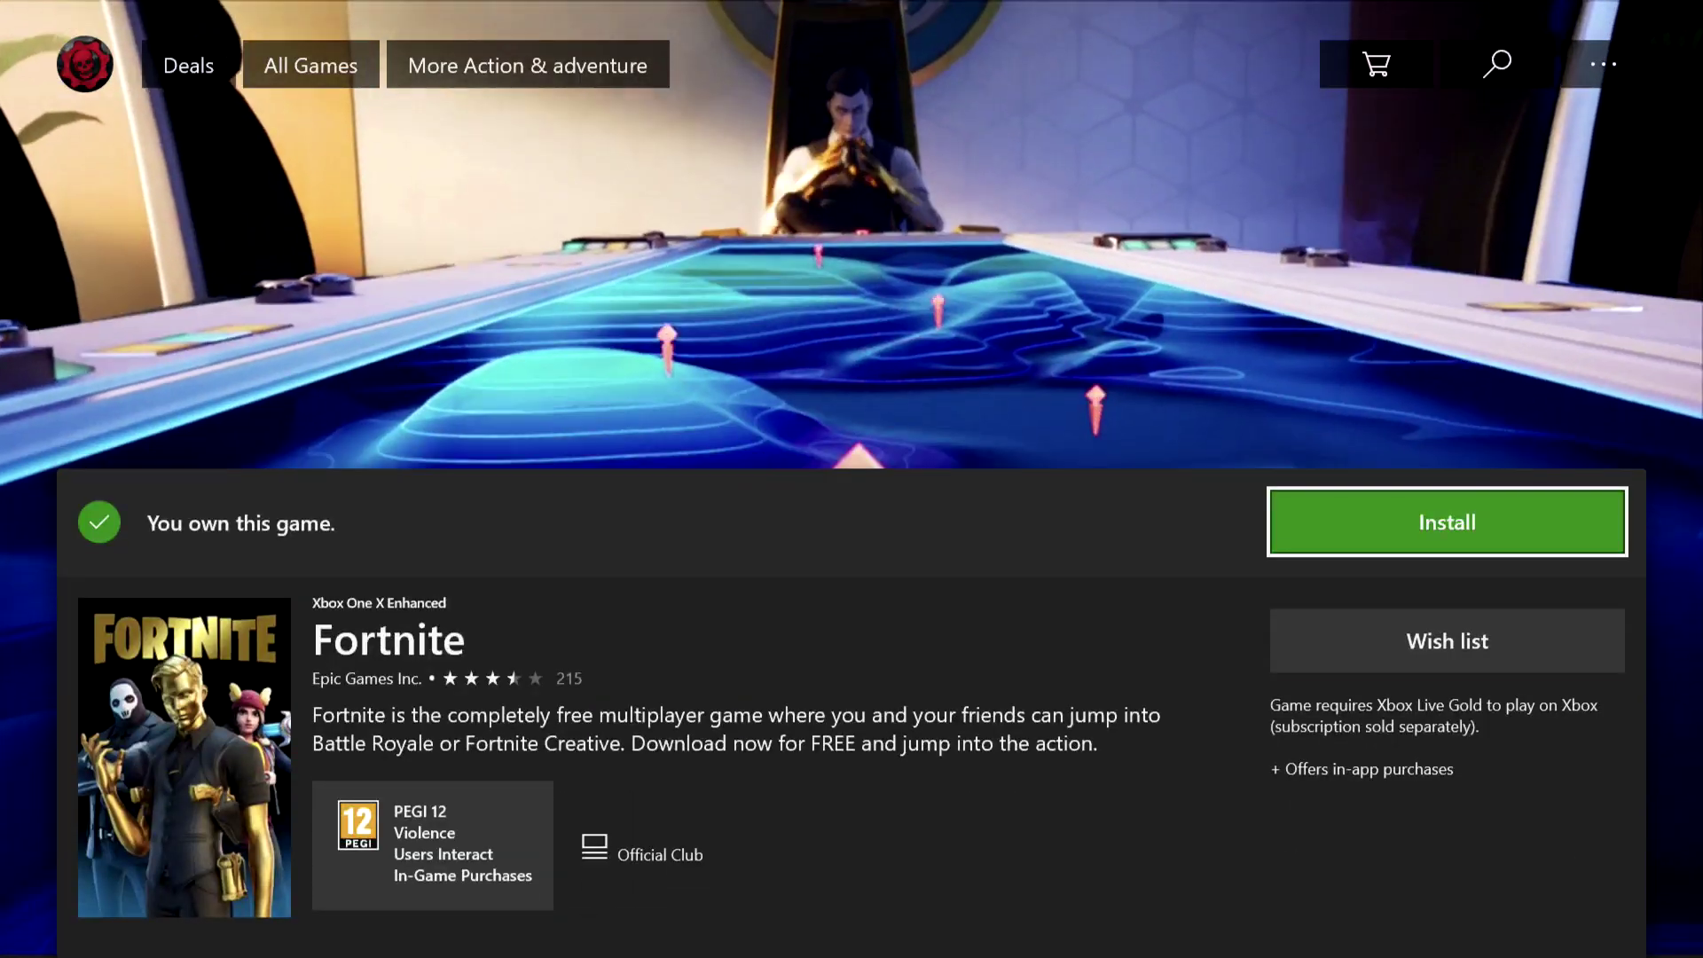
{"action": "key", "text": "Down"}
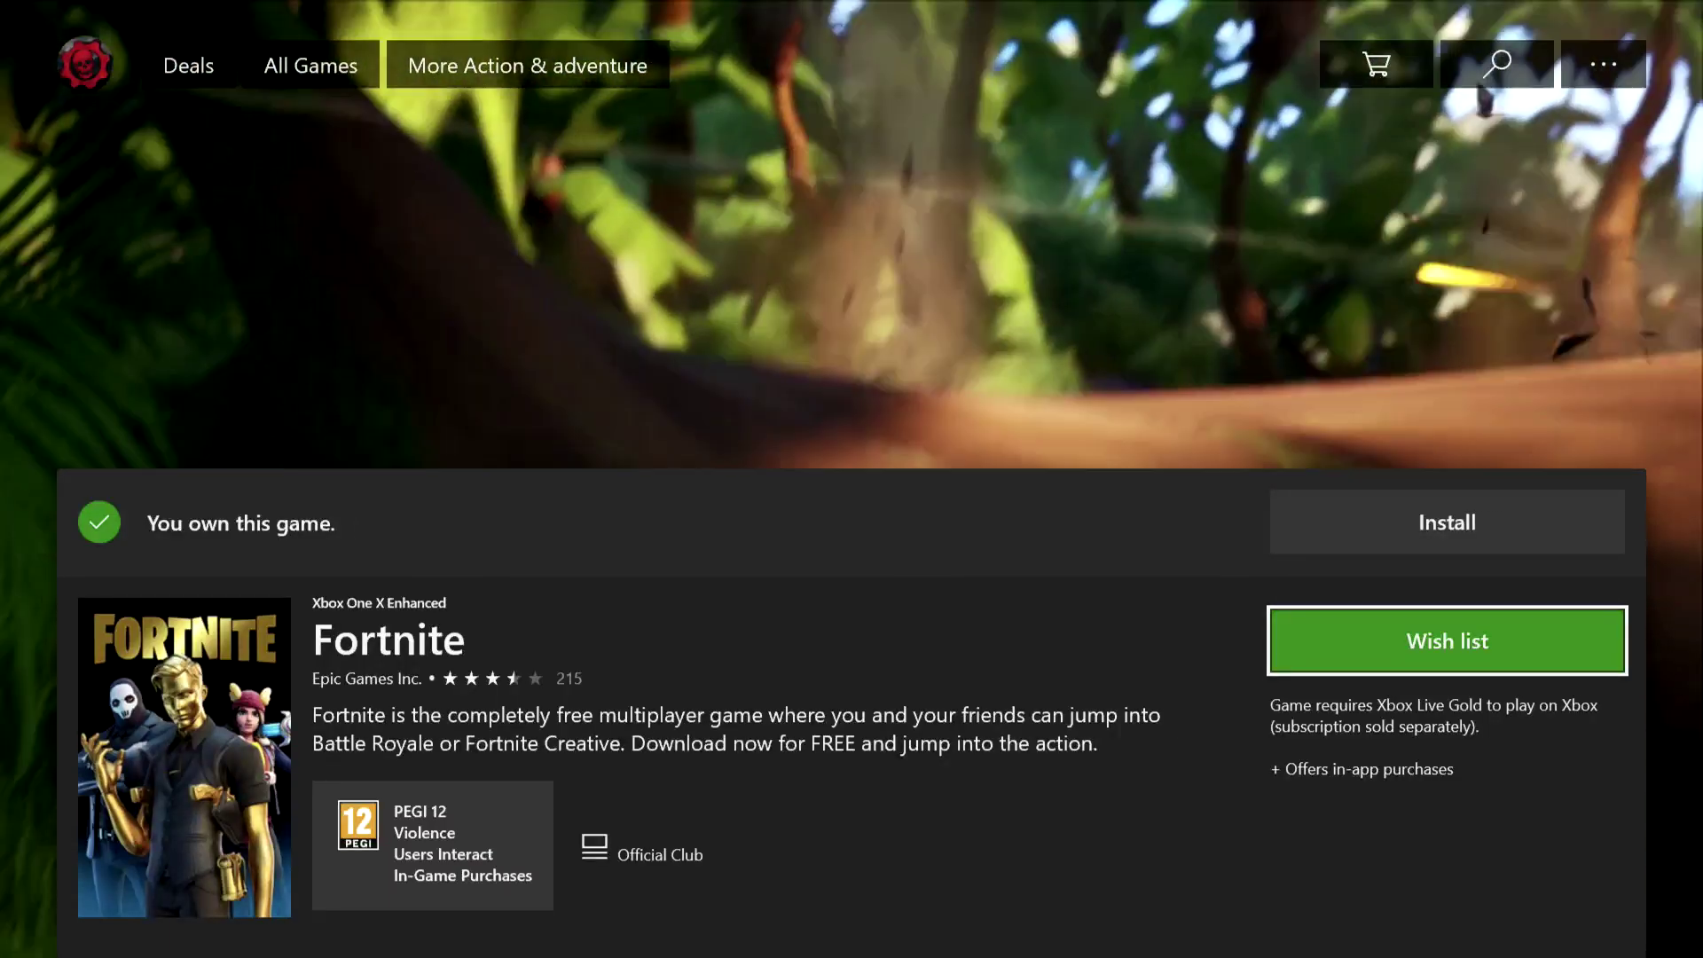
{"action": "key", "text": "Up"}
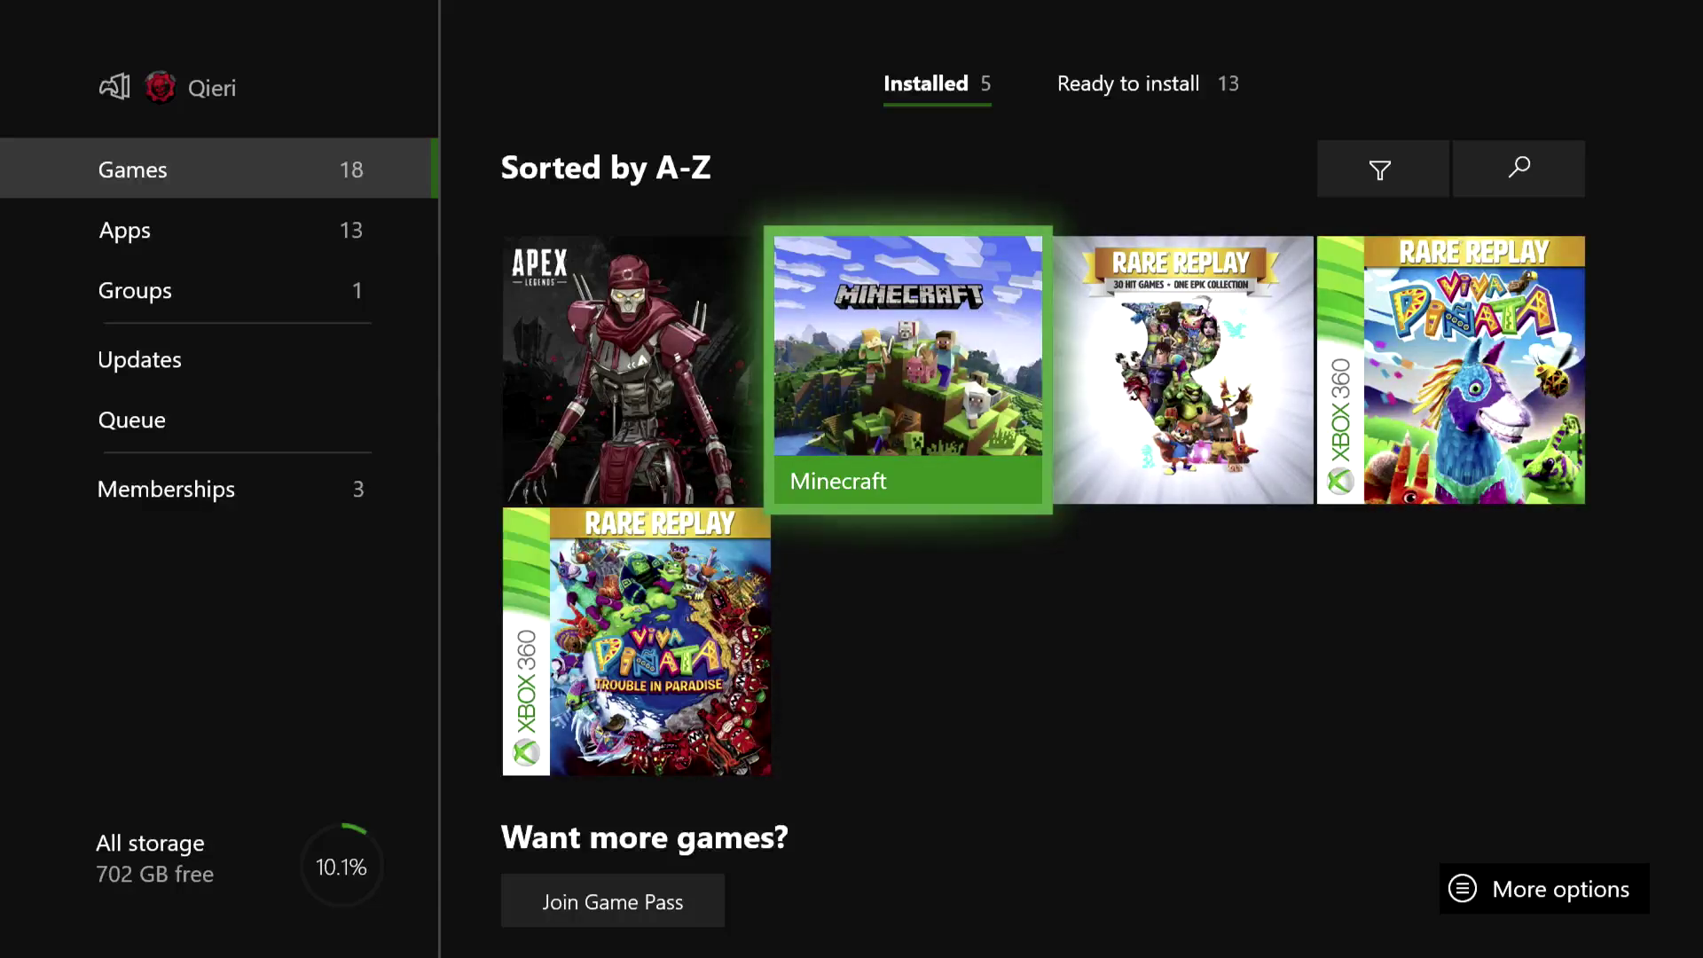
{"action": "key", "text": "Menu"}
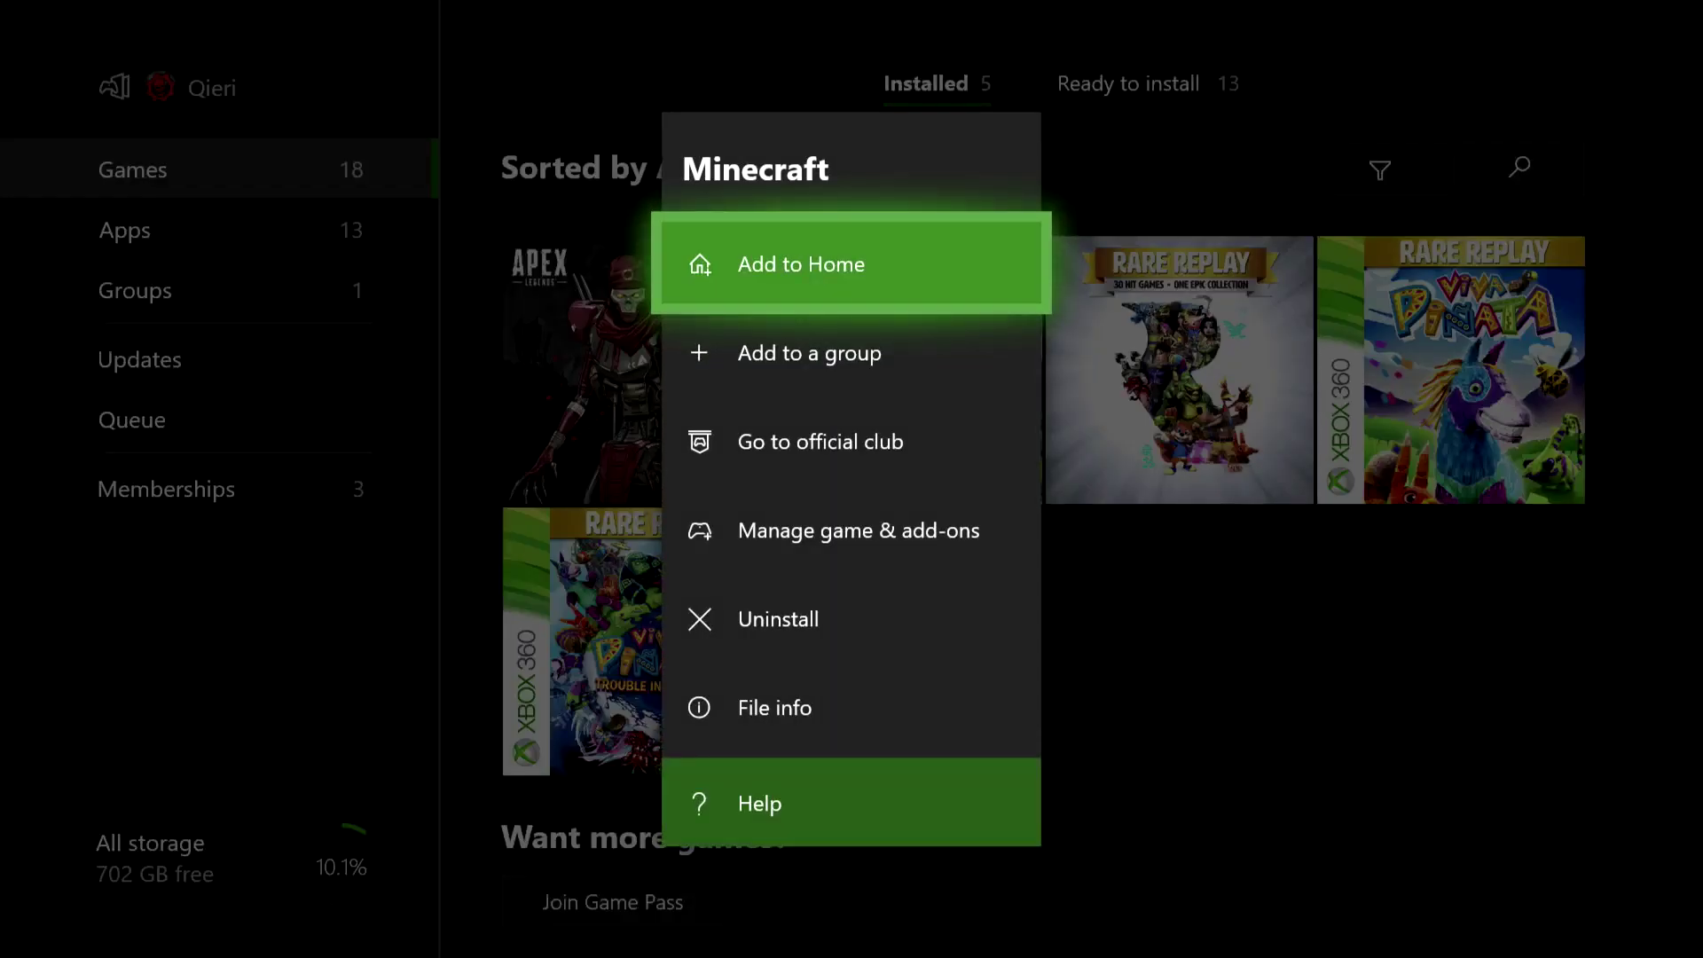
{"action": "key", "text": "Down"}
{"action": "key", "text": "Down"}
{"action": "key", "text": "Down"}
{"action": "key", "text": "Down"}
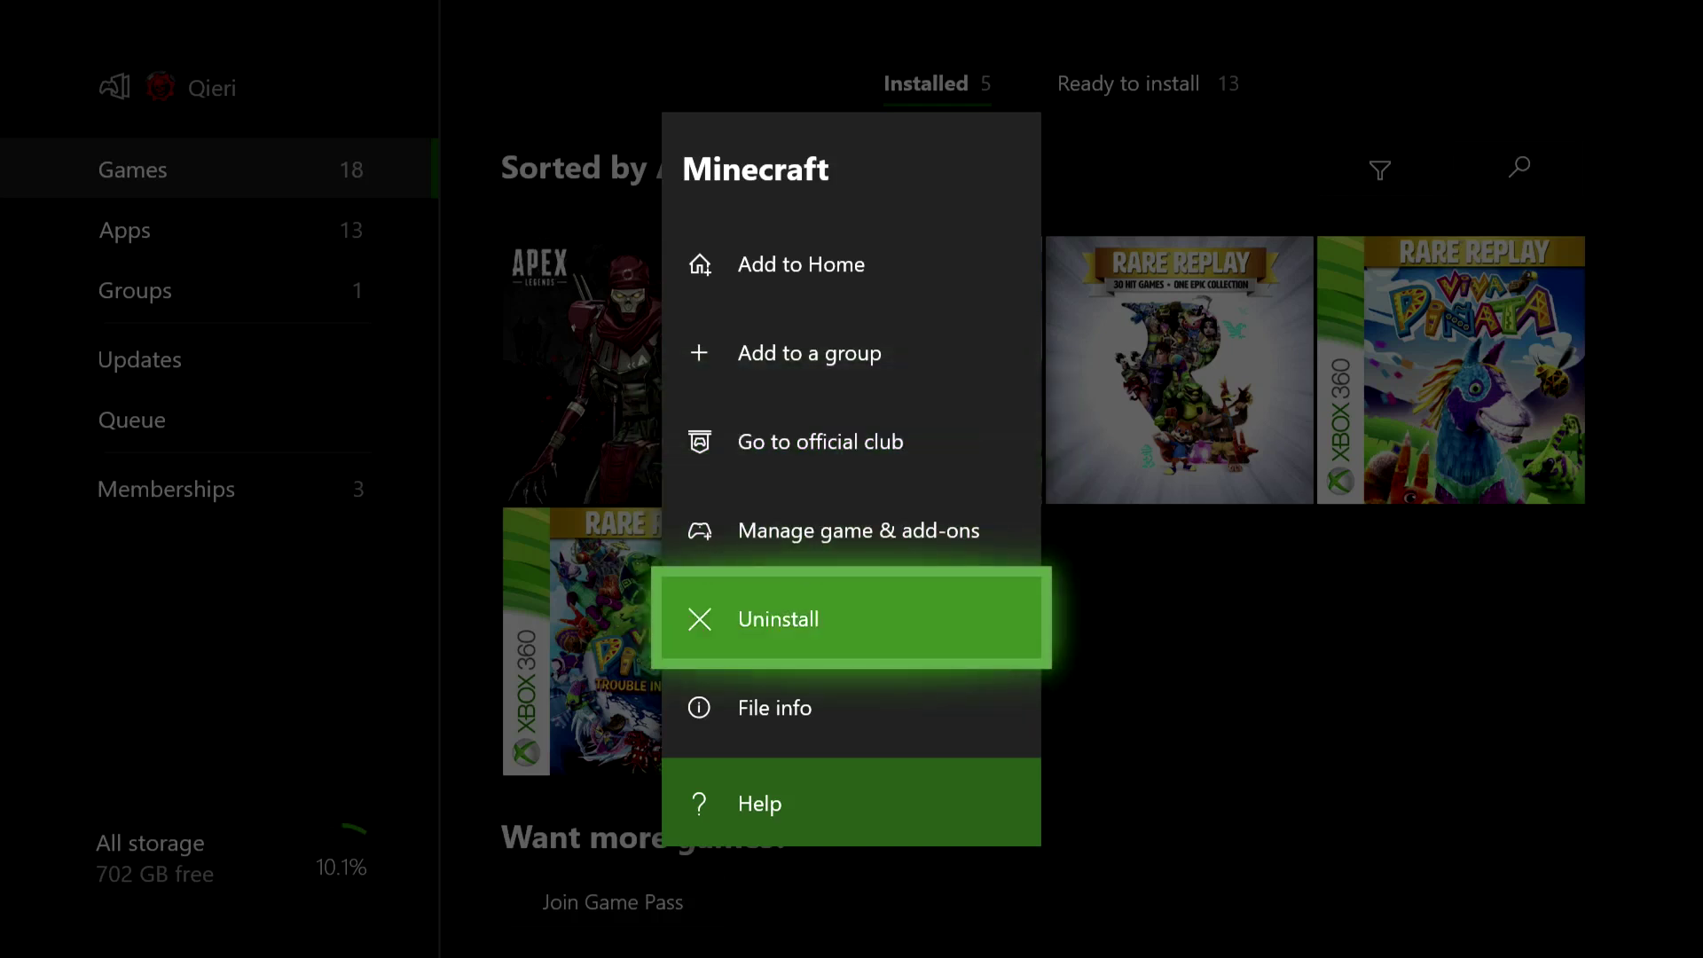
{"action": "key", "text": "Up"}
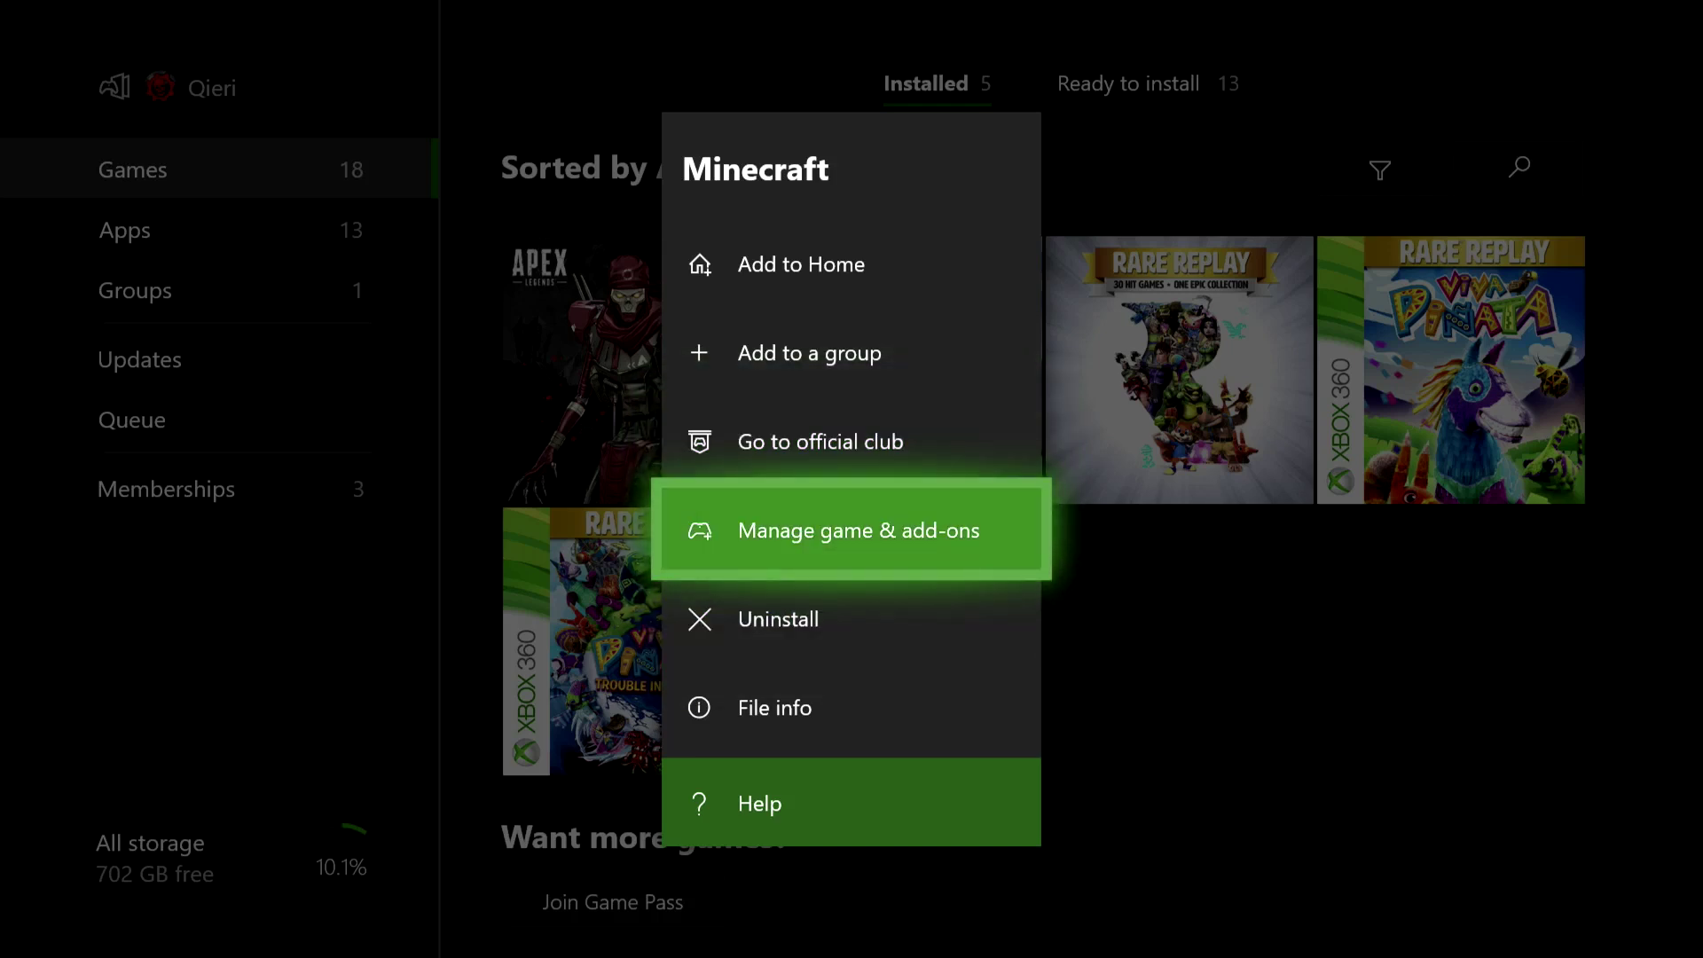
{"action": "key", "text": "Return"}
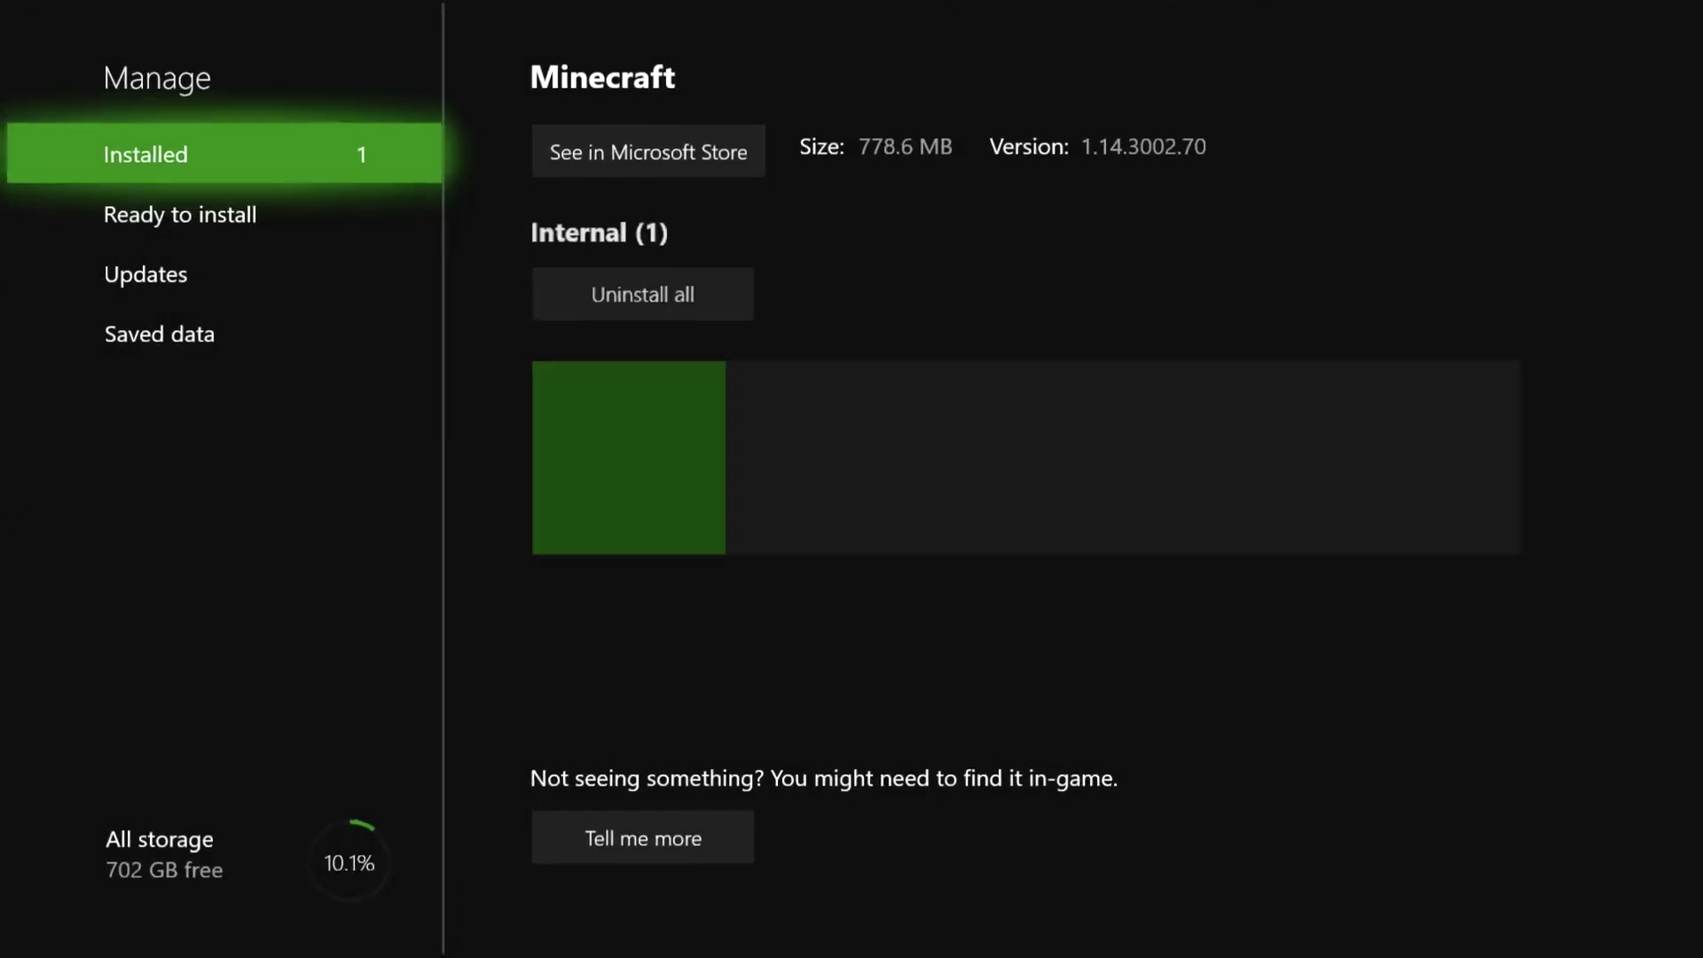
{"action": "key", "text": "Down"}
{"action": "key", "text": "Down"}
{"action": "key", "text": "Down"}
{"action": "key", "text": "Right"}
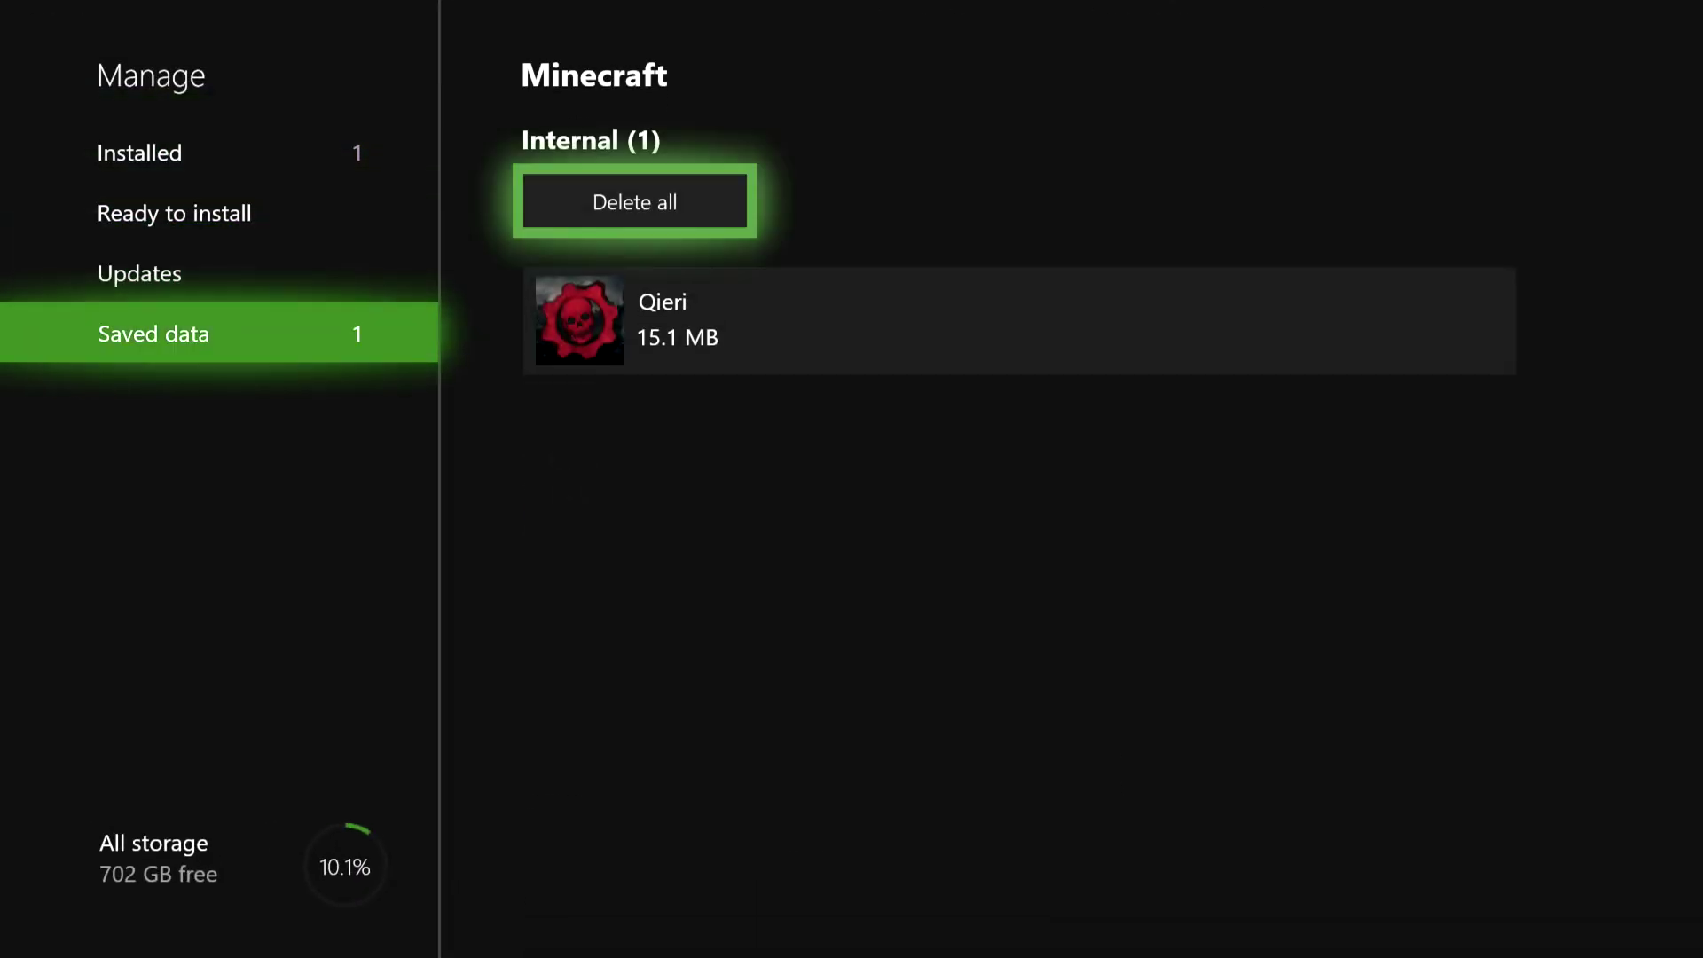
{"action": "key", "text": "Down"}
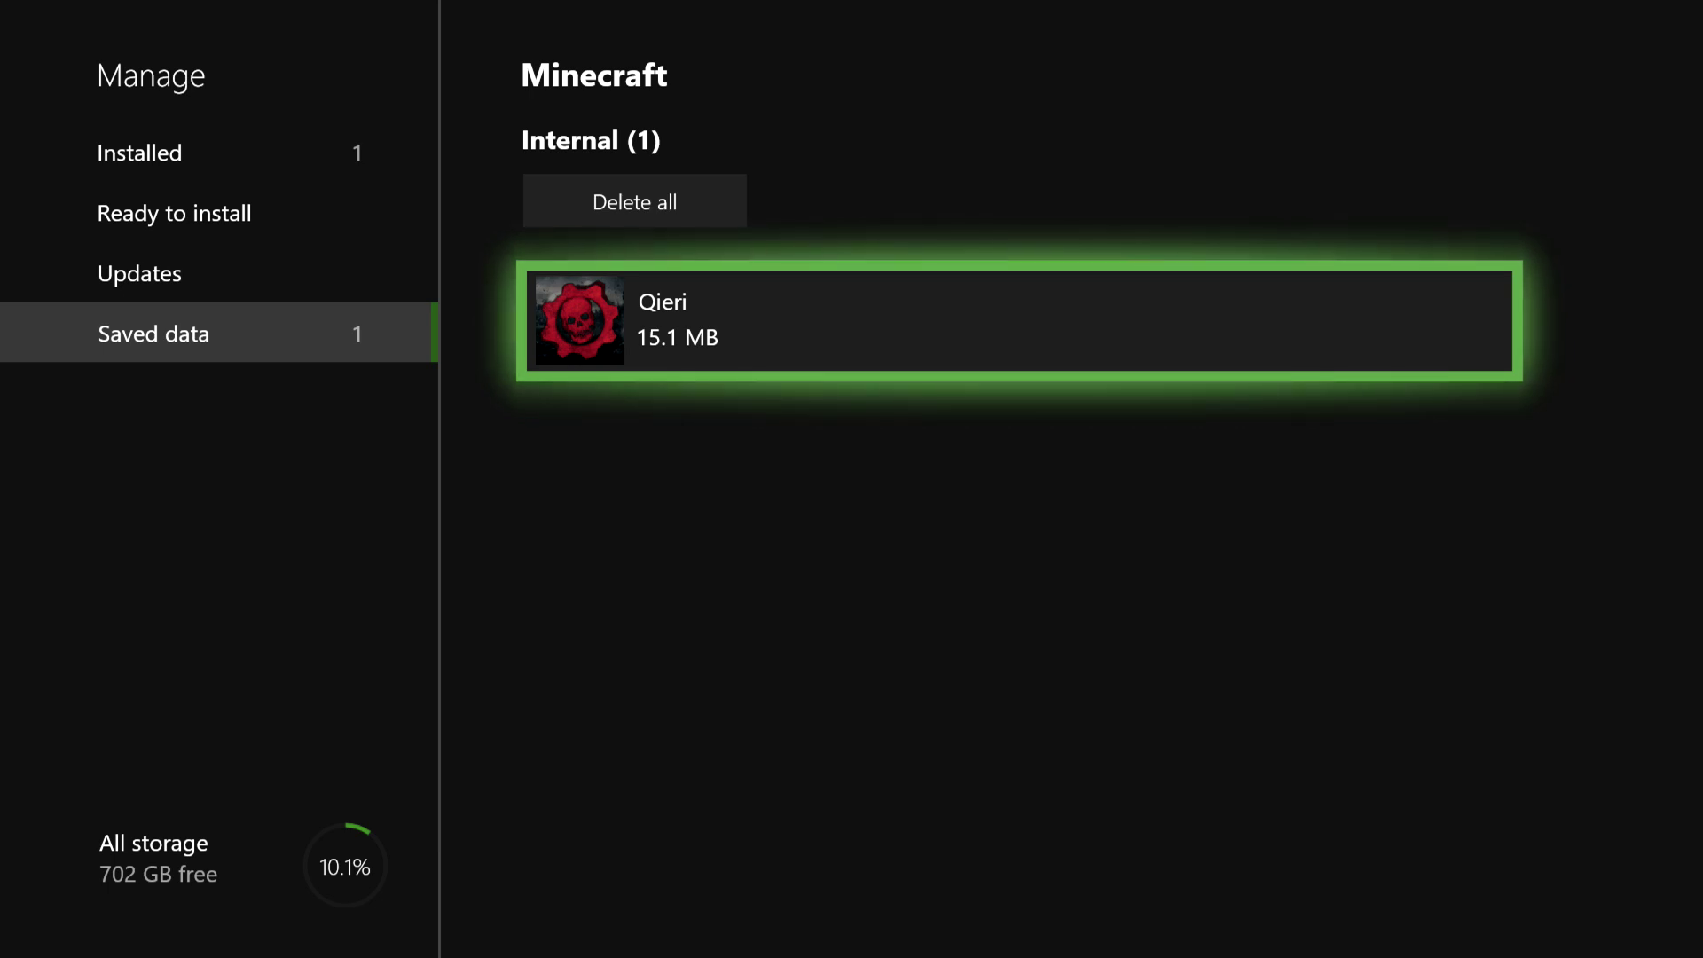
{"action": "key", "text": "Up"}
{"action": "key", "text": "Down"}
{"action": "key", "text": "Up"}
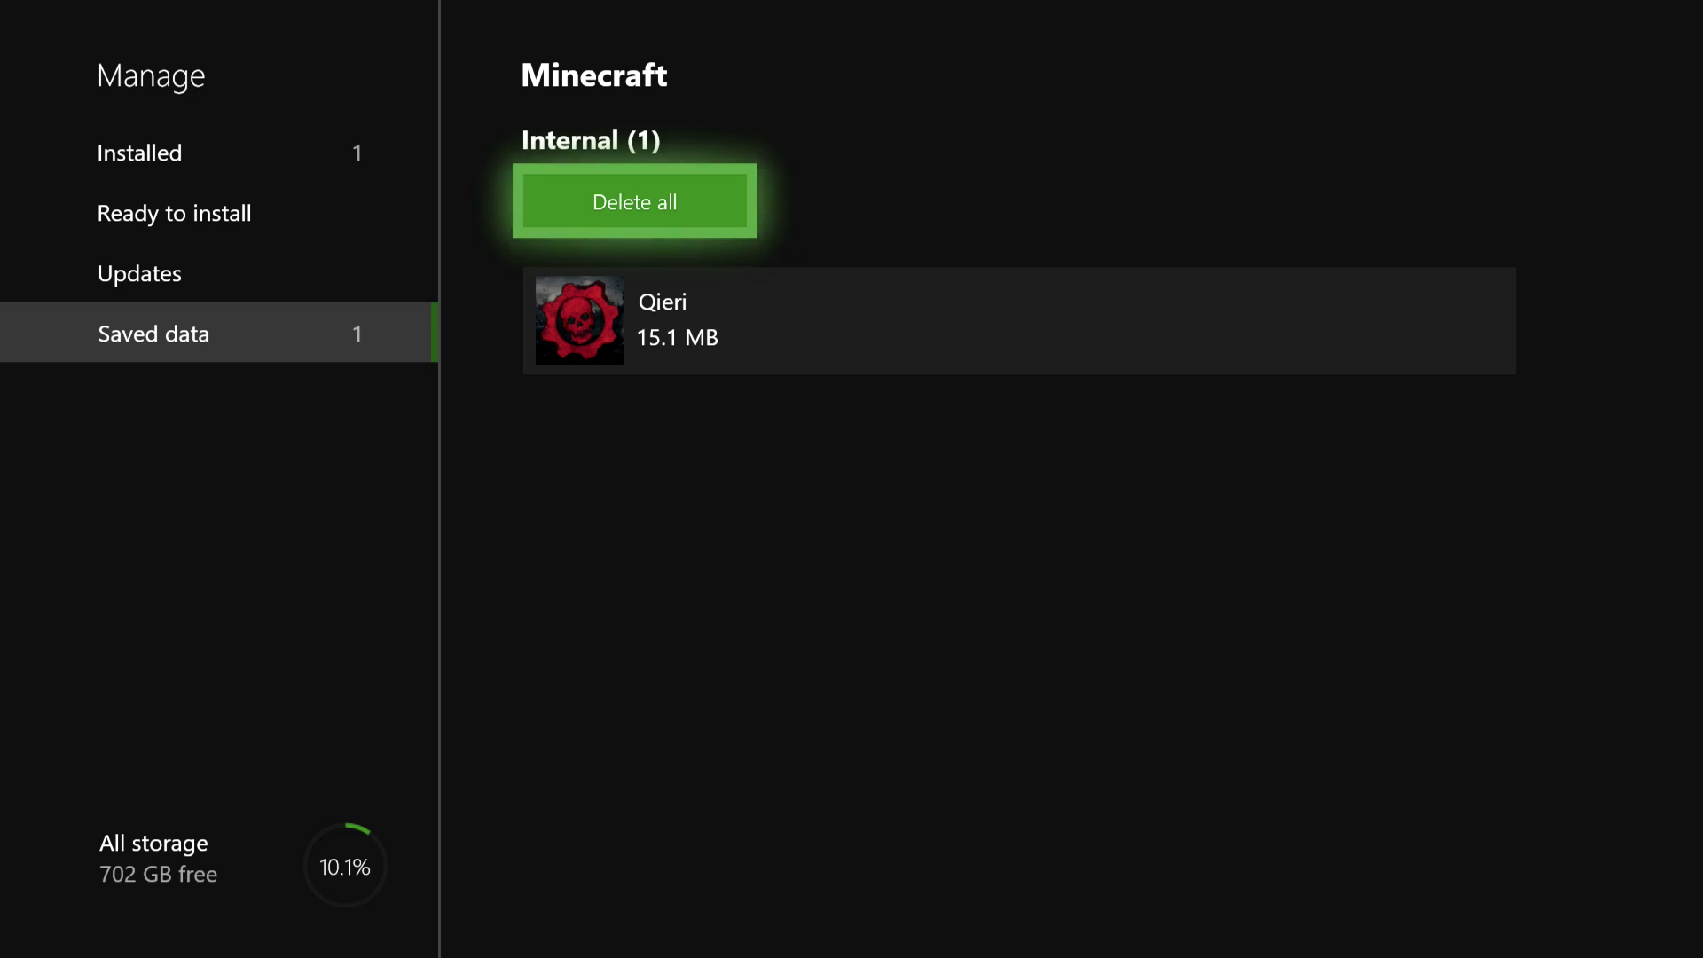
{"action": "key", "text": "Escape"}
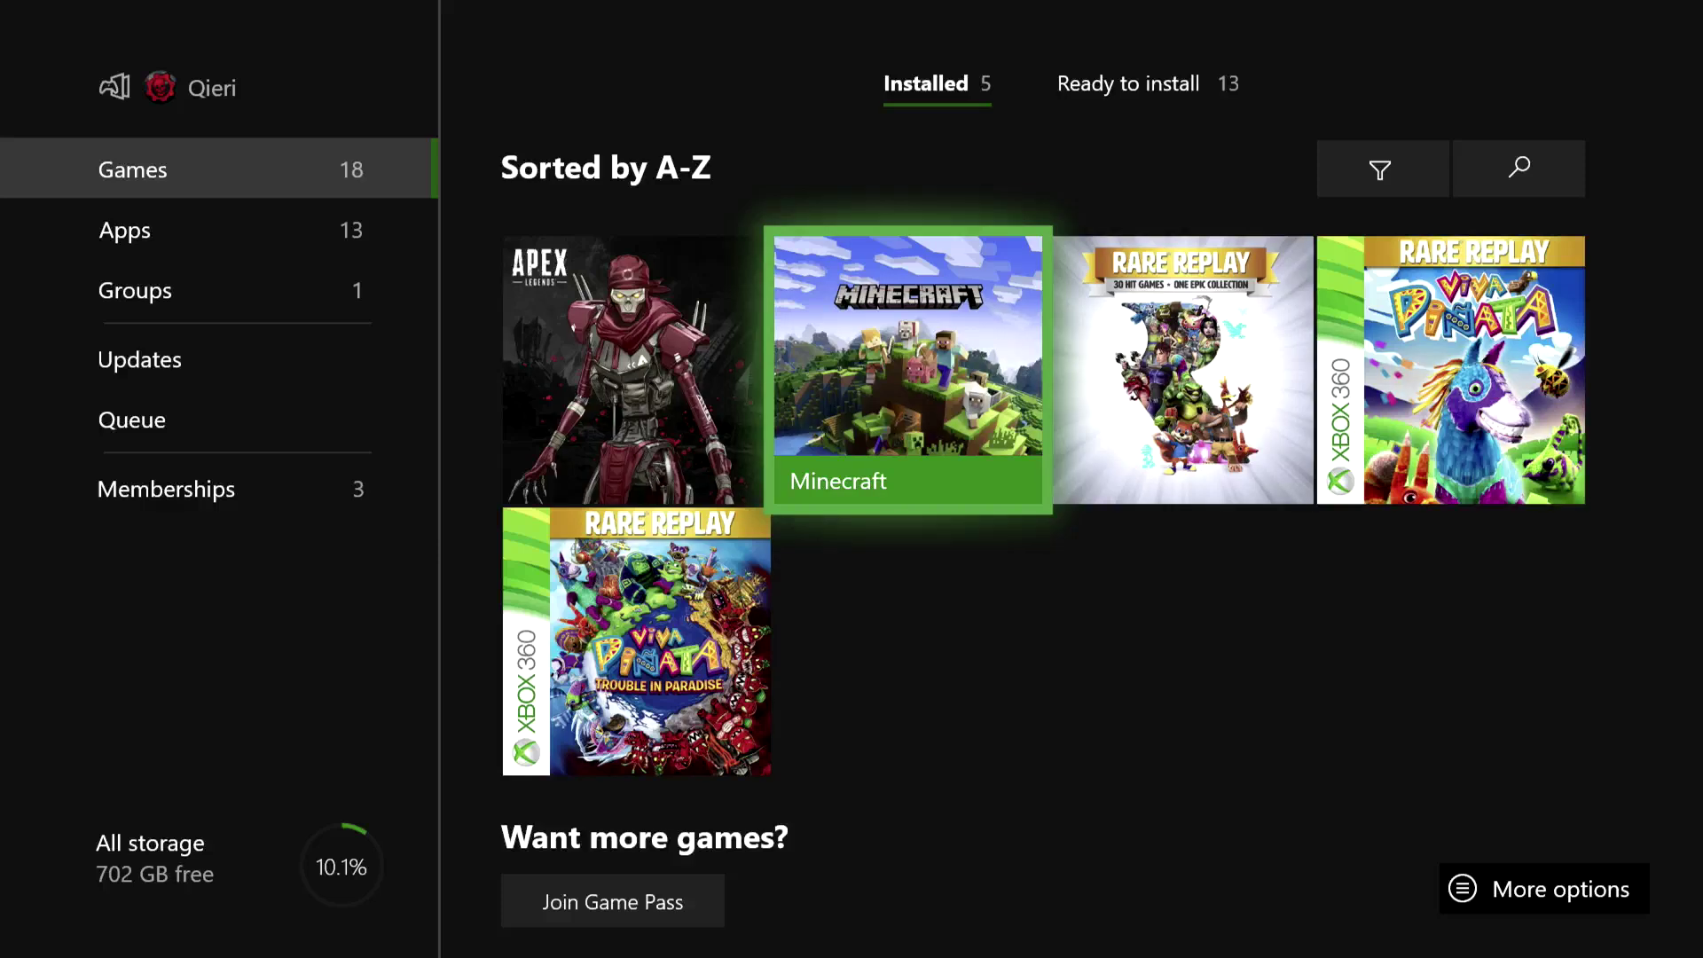
Switch to the Apps collection and browse over to the Xbox Accessories app.
{"action": "key", "text": "Down"}
{"action": "key", "text": "Left"}
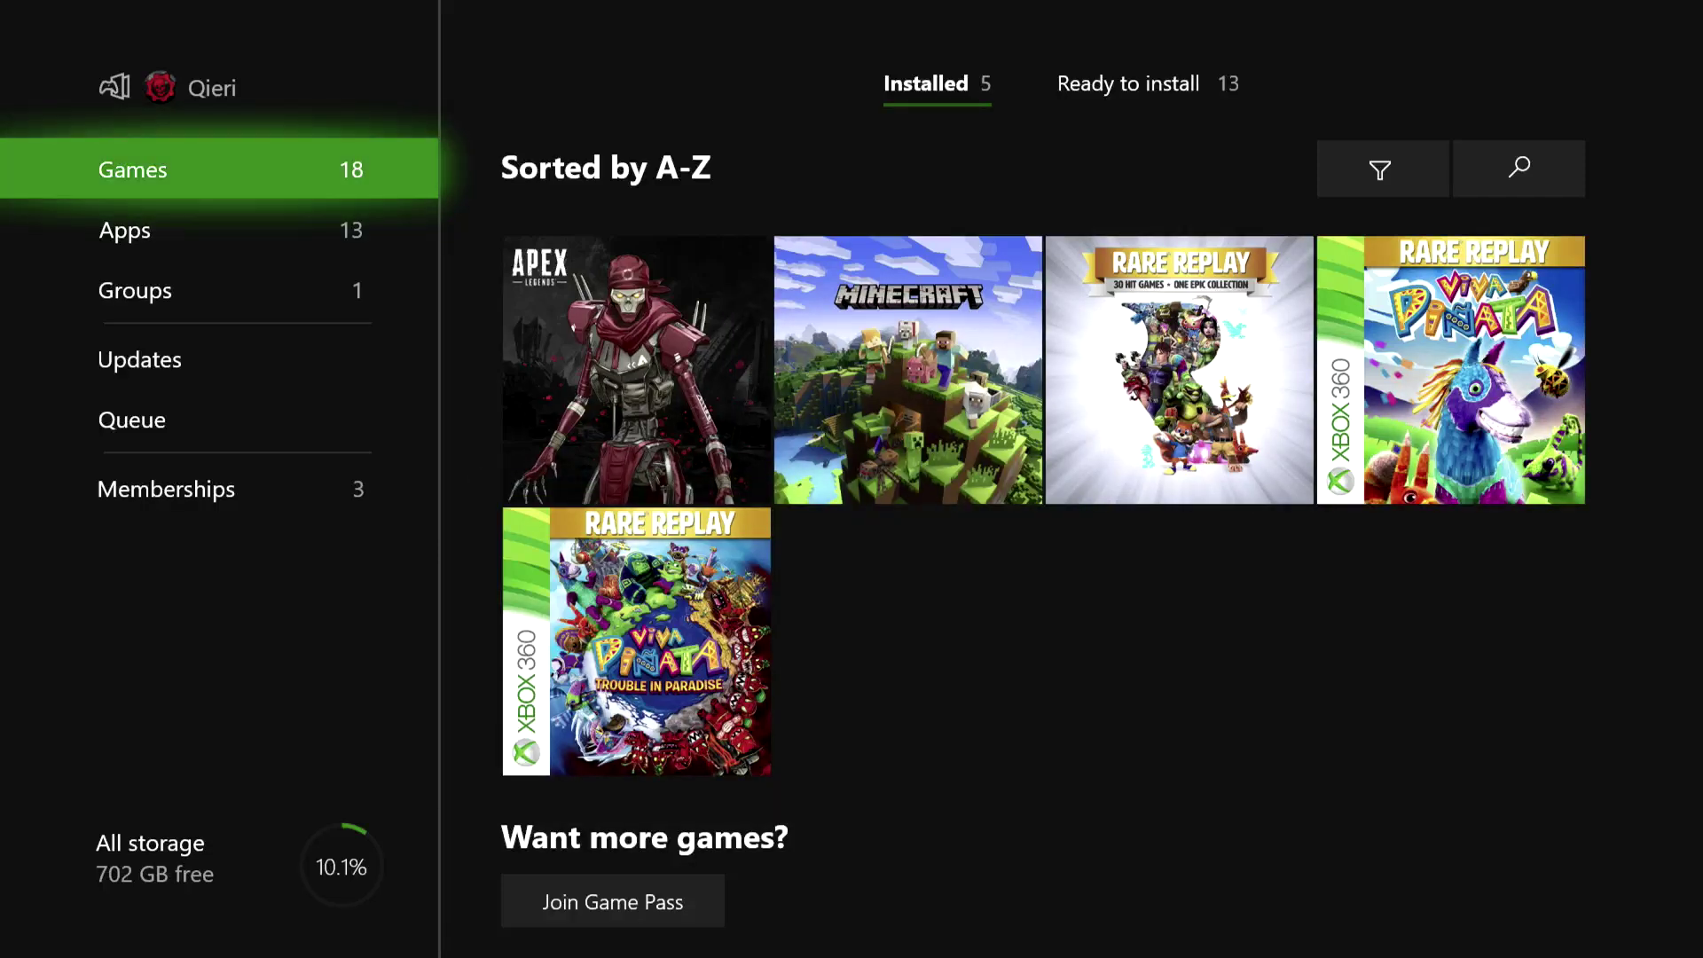
{"action": "key", "text": "Down"}
{"action": "key", "text": "Right"}
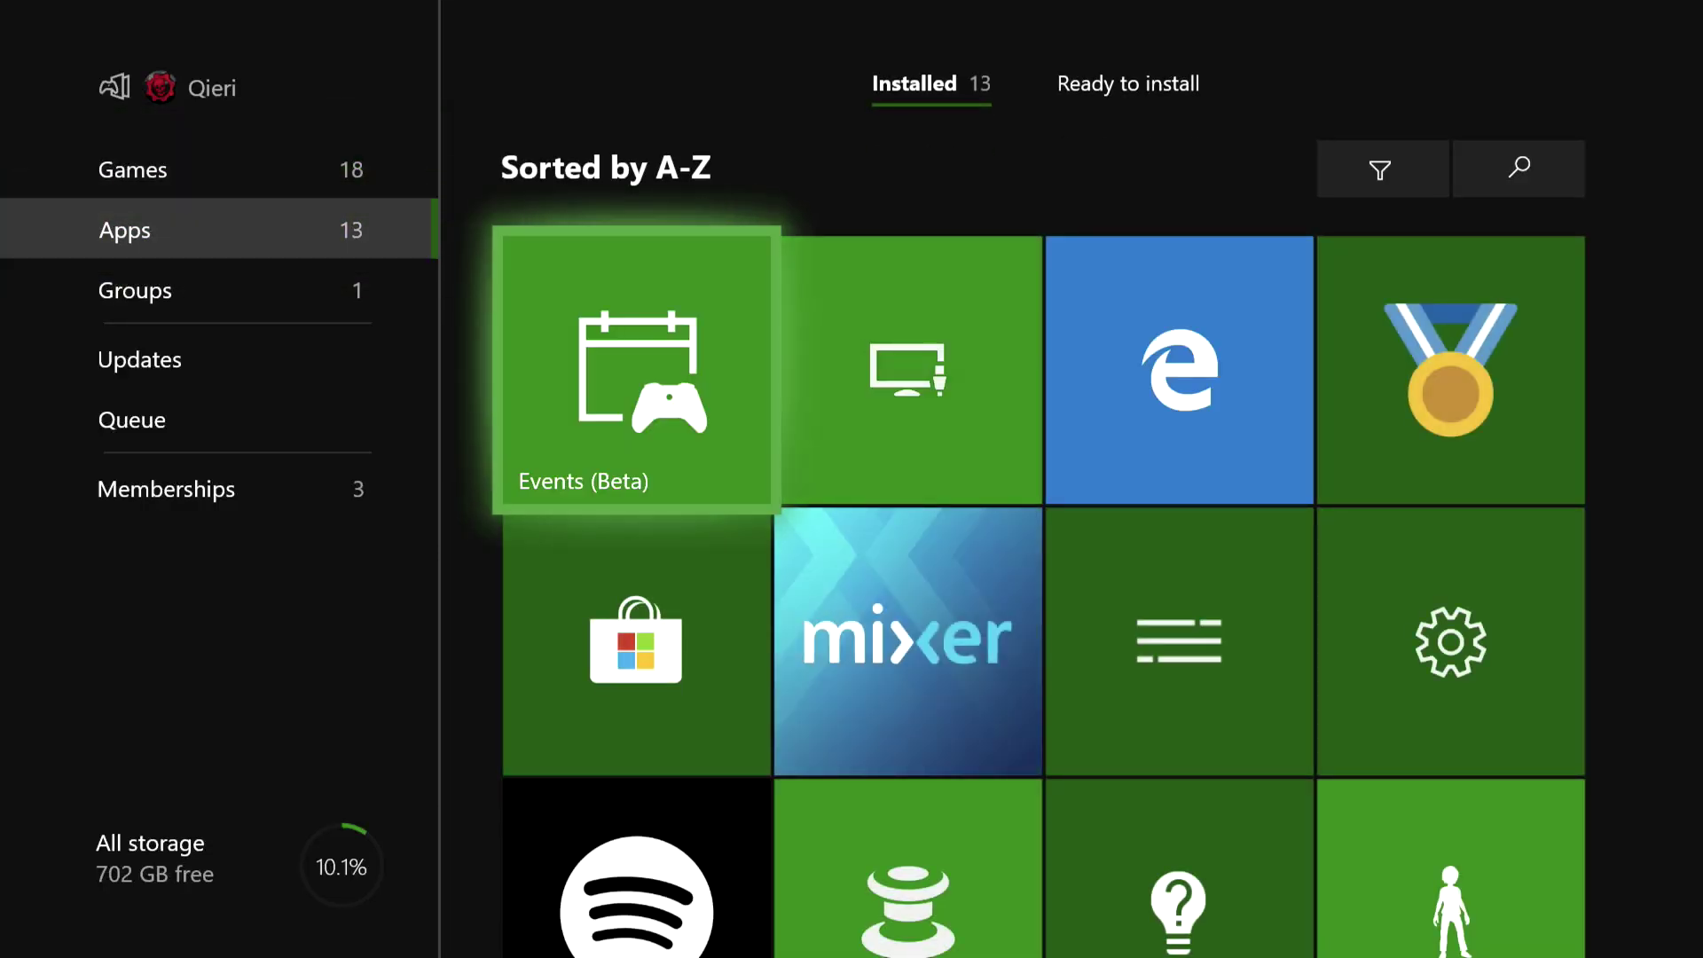
{"action": "key", "text": "Right"}
{"action": "key", "text": "Down"}
{"action": "key", "text": "Down"}
{"action": "key", "text": "Down"}
{"action": "key", "text": "Up"}
{"action": "key", "text": "Up"}
{"action": "key", "text": "Down"}
{"action": "key", "text": "Left"}
{"action": "key", "text": "Right"}
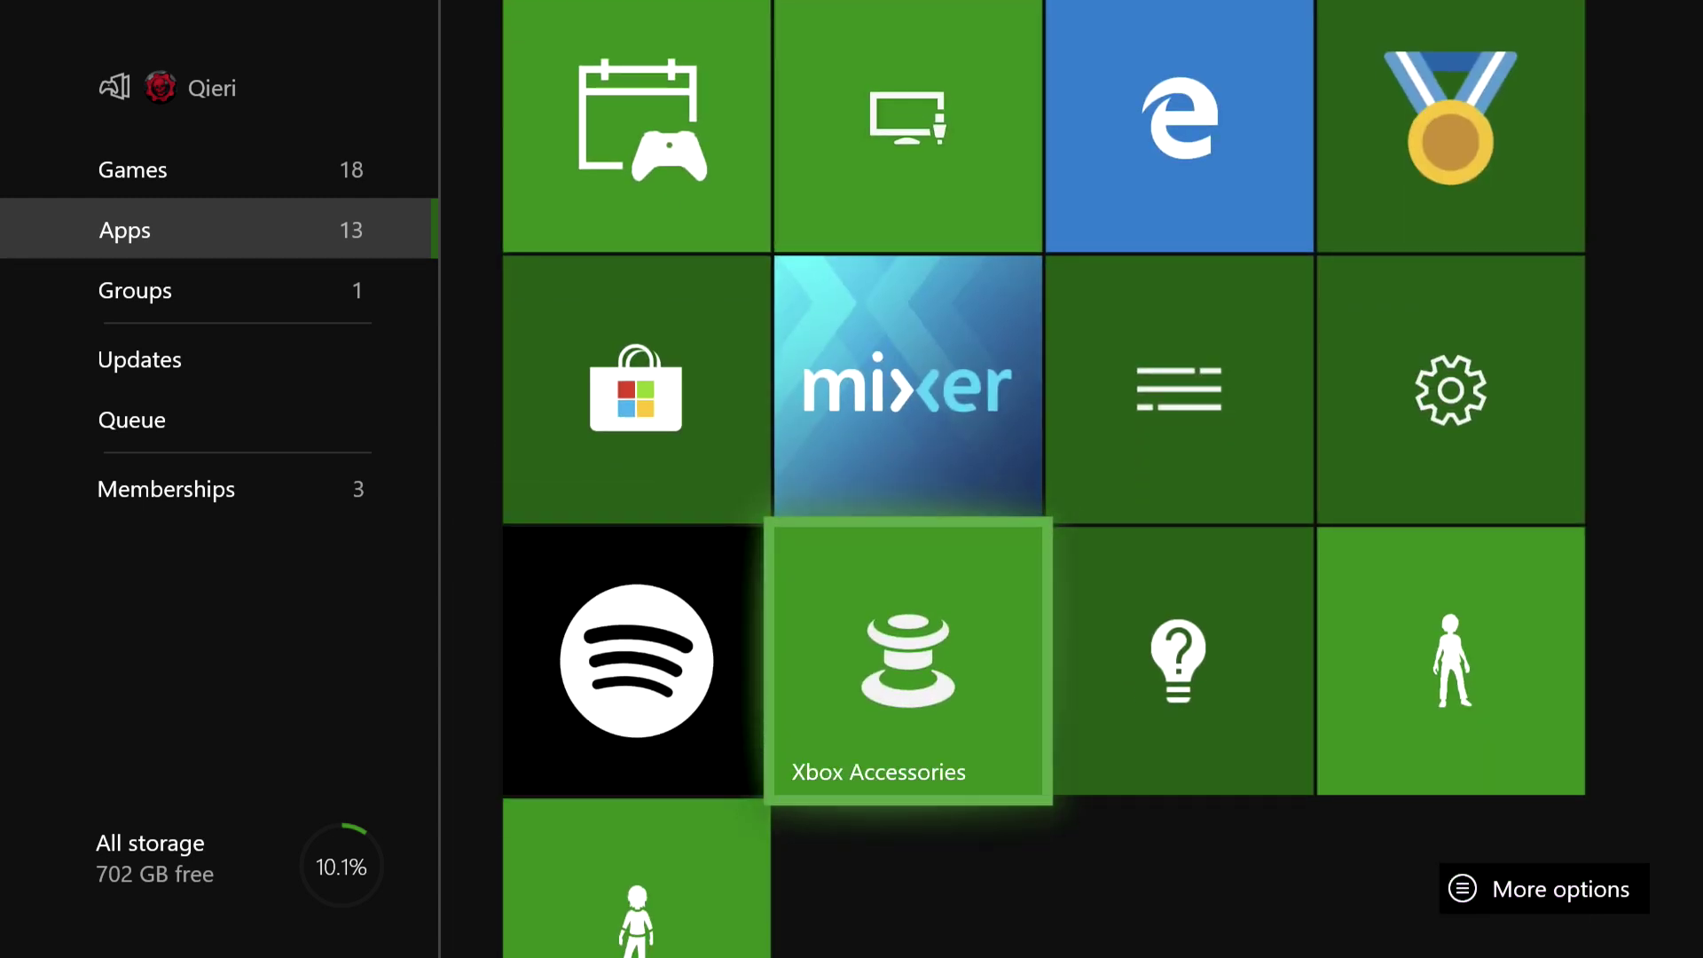
Open and cancel the options menus for Xbox Accessories, Mixer and Microsoft Edge.
{"action": "key", "text": "Menu"}
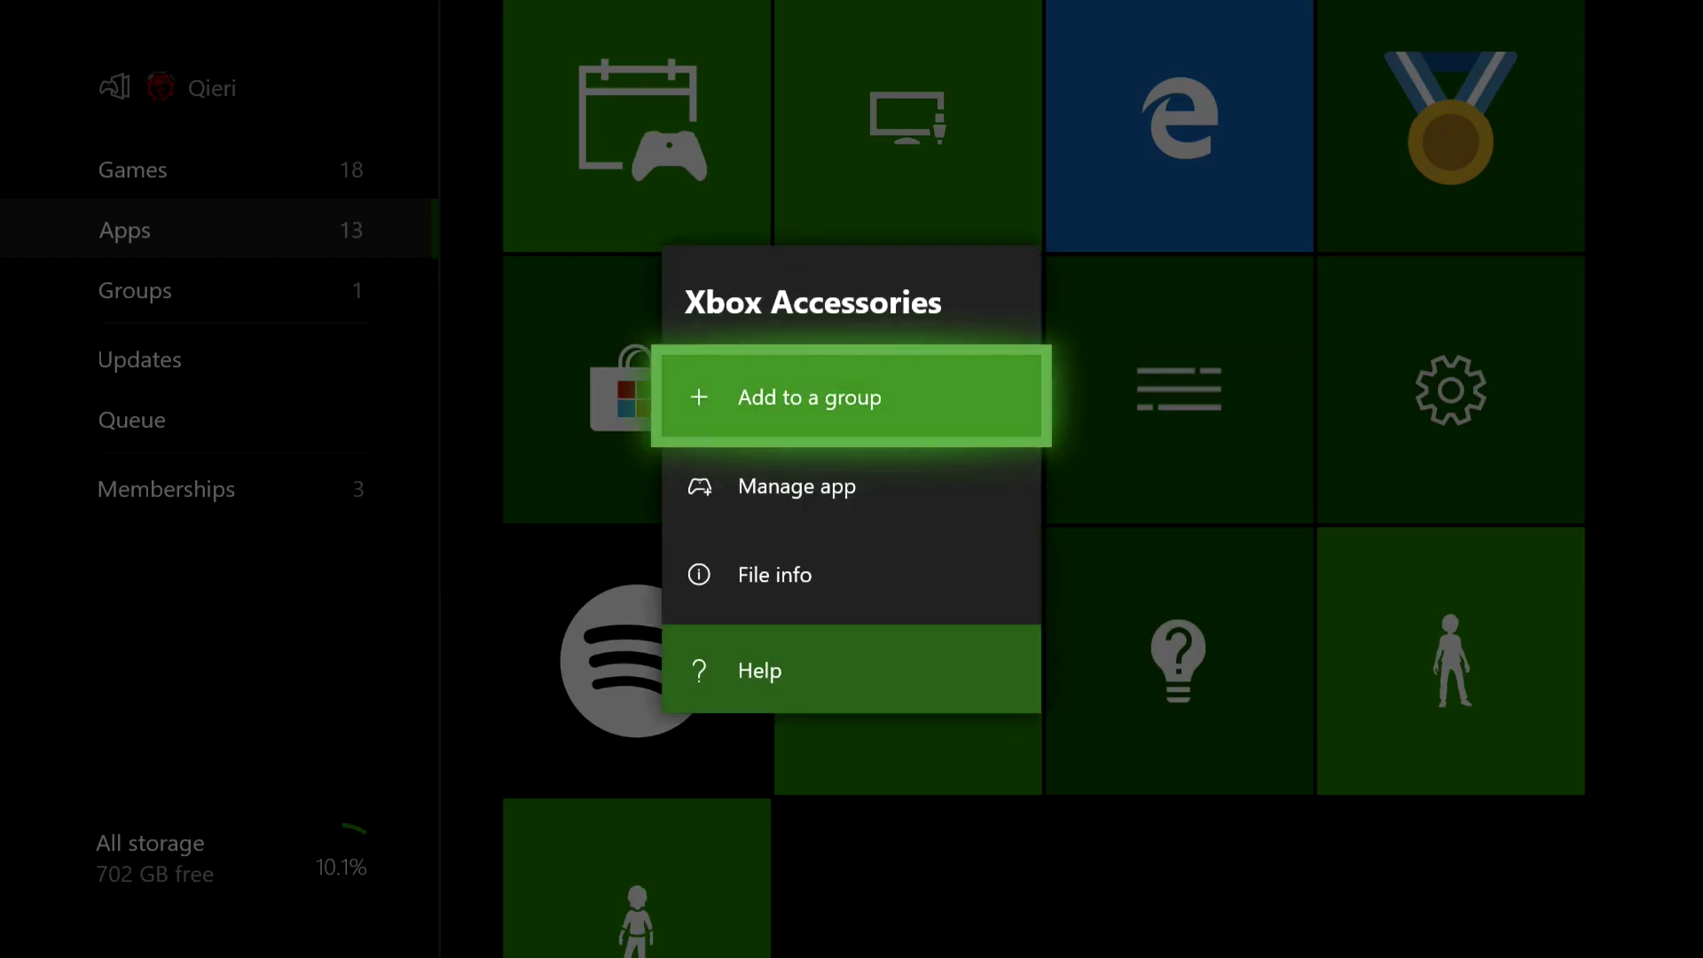
{"action": "key", "text": "Down"}
{"action": "key", "text": "Escape"}
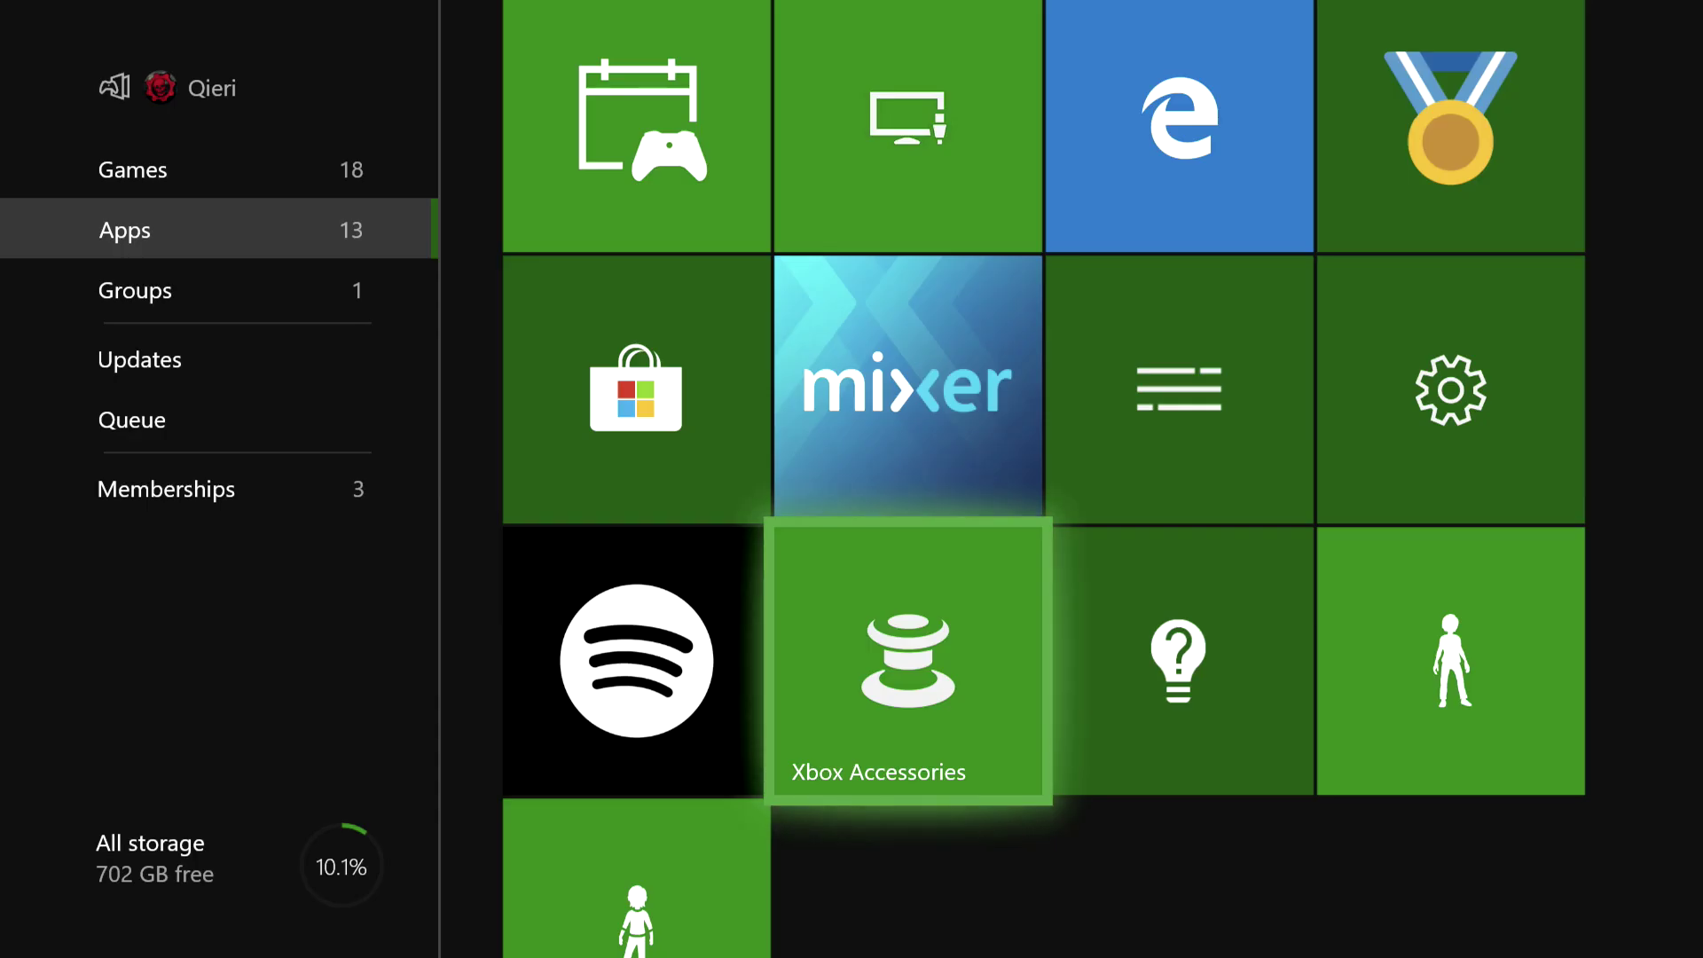
{"action": "key", "text": "Up"}
{"action": "key", "text": "Menu"}
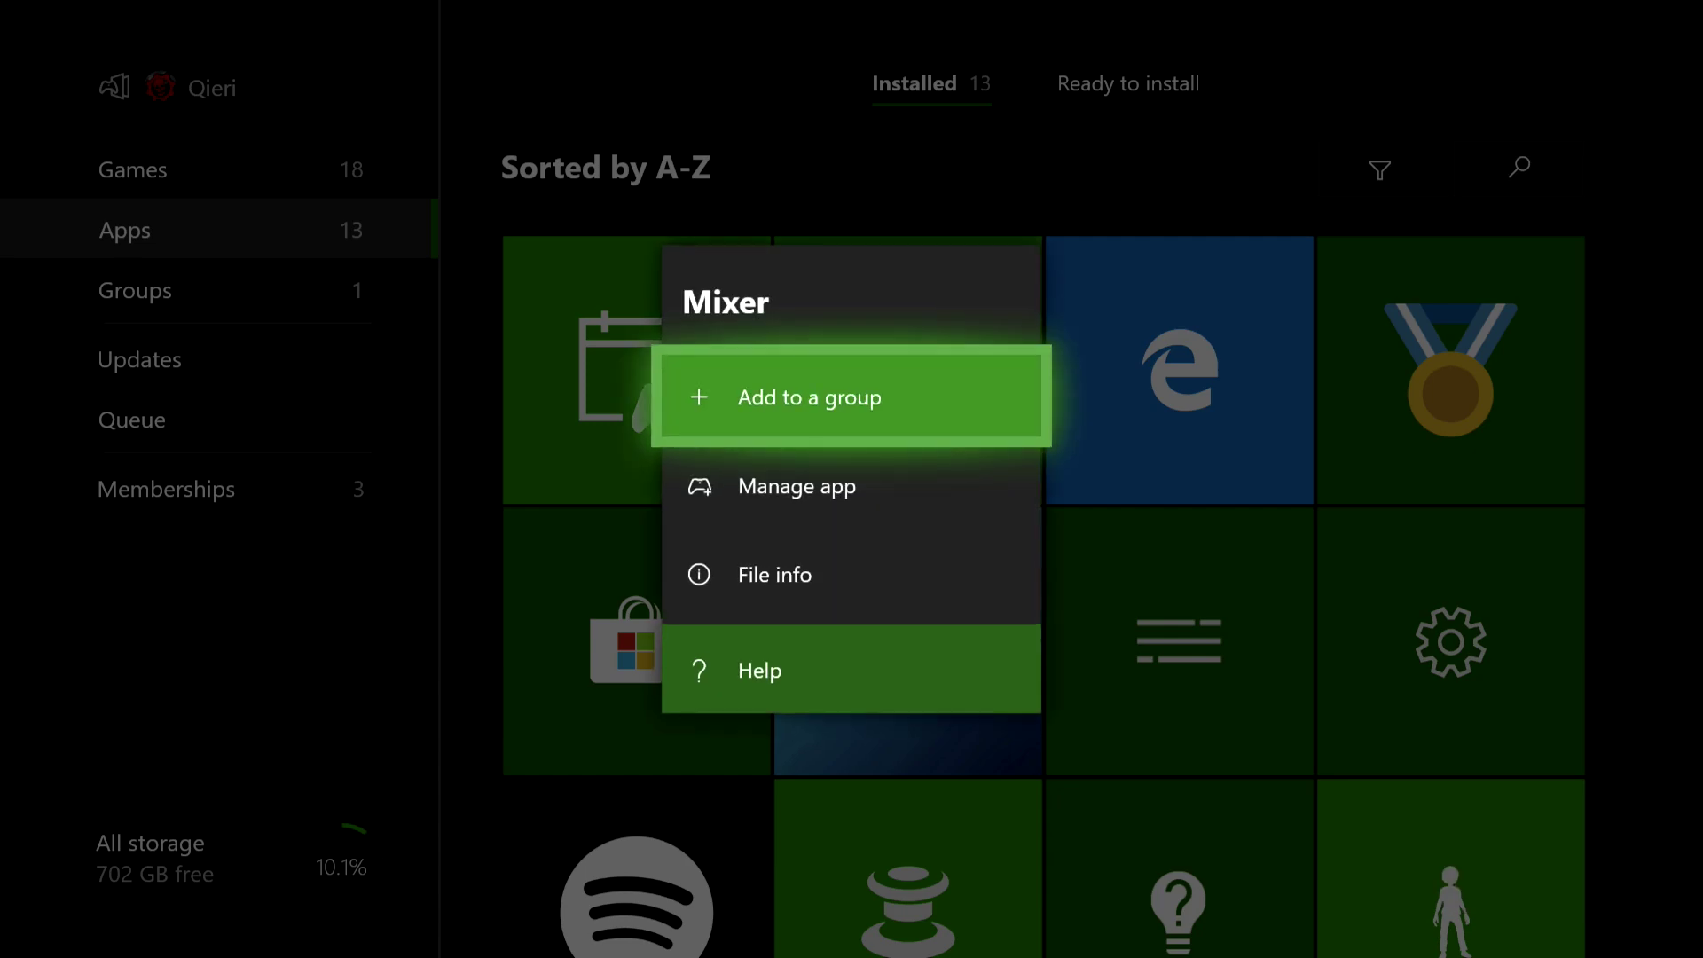
{"action": "key", "text": "Escape"}
{"action": "key", "text": "Up"}
{"action": "key", "text": "Right"}
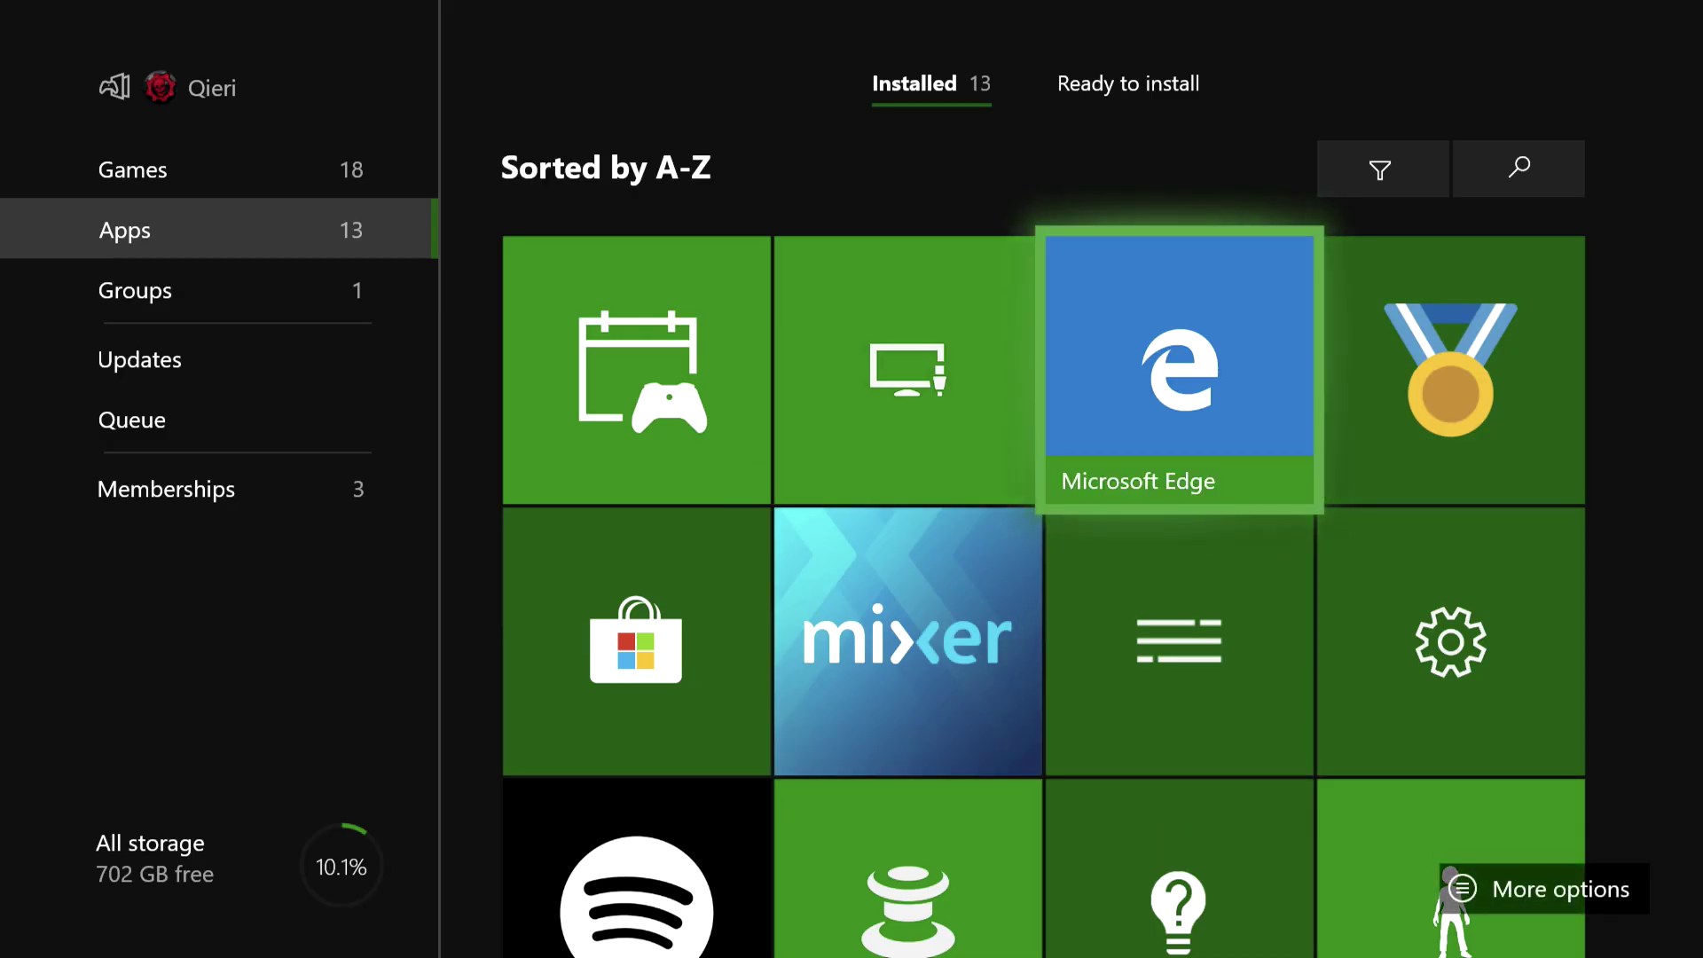
{"action": "key", "text": "Menu"}
{"action": "key", "text": "Escape"}
Open Spotify's options twice without uninstalling, then browse back to Mixer.
{"action": "key", "text": "Left"}
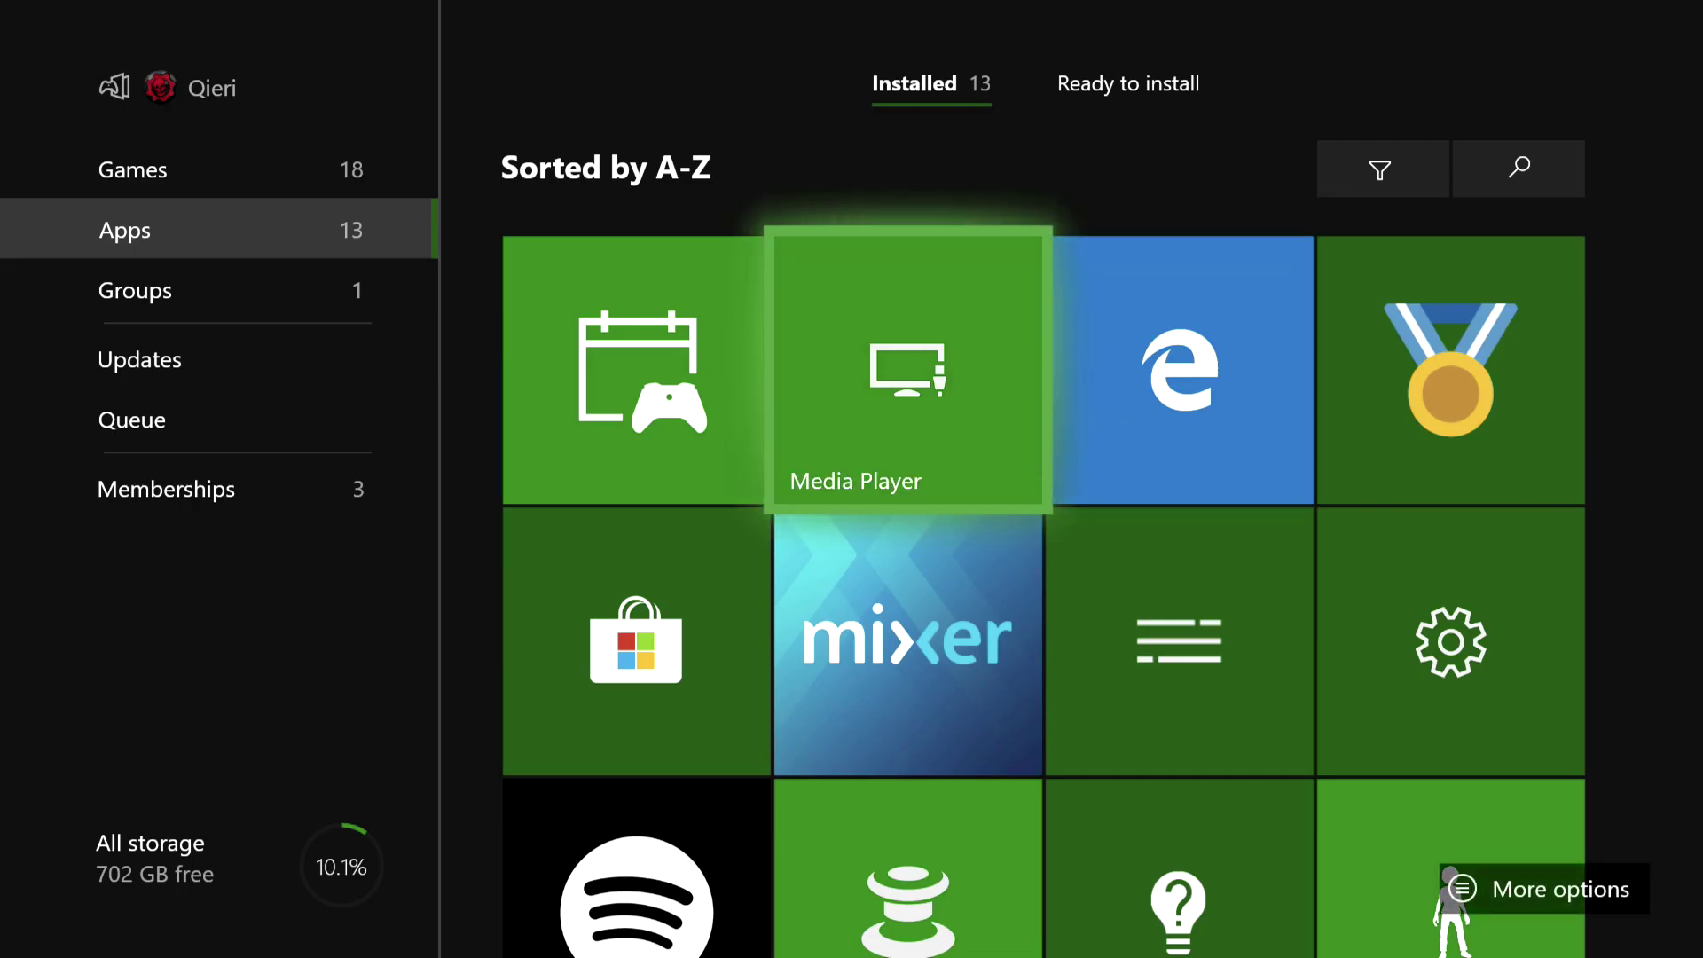
{"action": "key", "text": "Down"}
{"action": "key", "text": "Down"}
{"action": "key", "text": "Left"}
{"action": "key", "text": "Menu"}
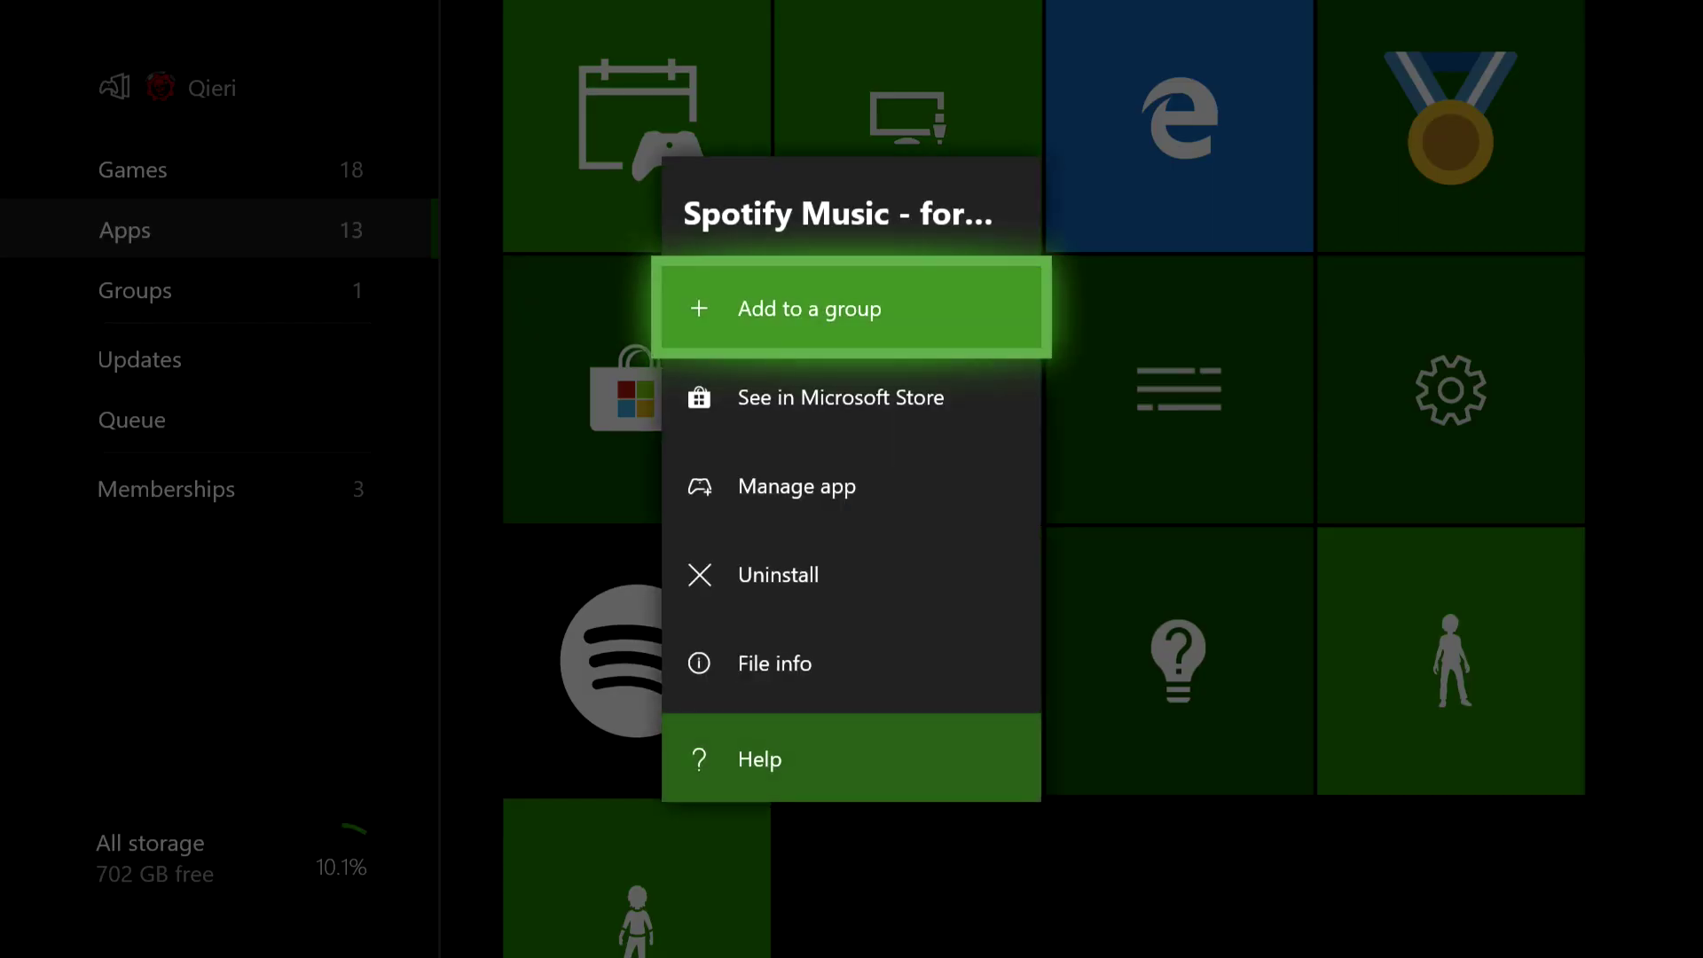
{"action": "key", "text": "Escape"}
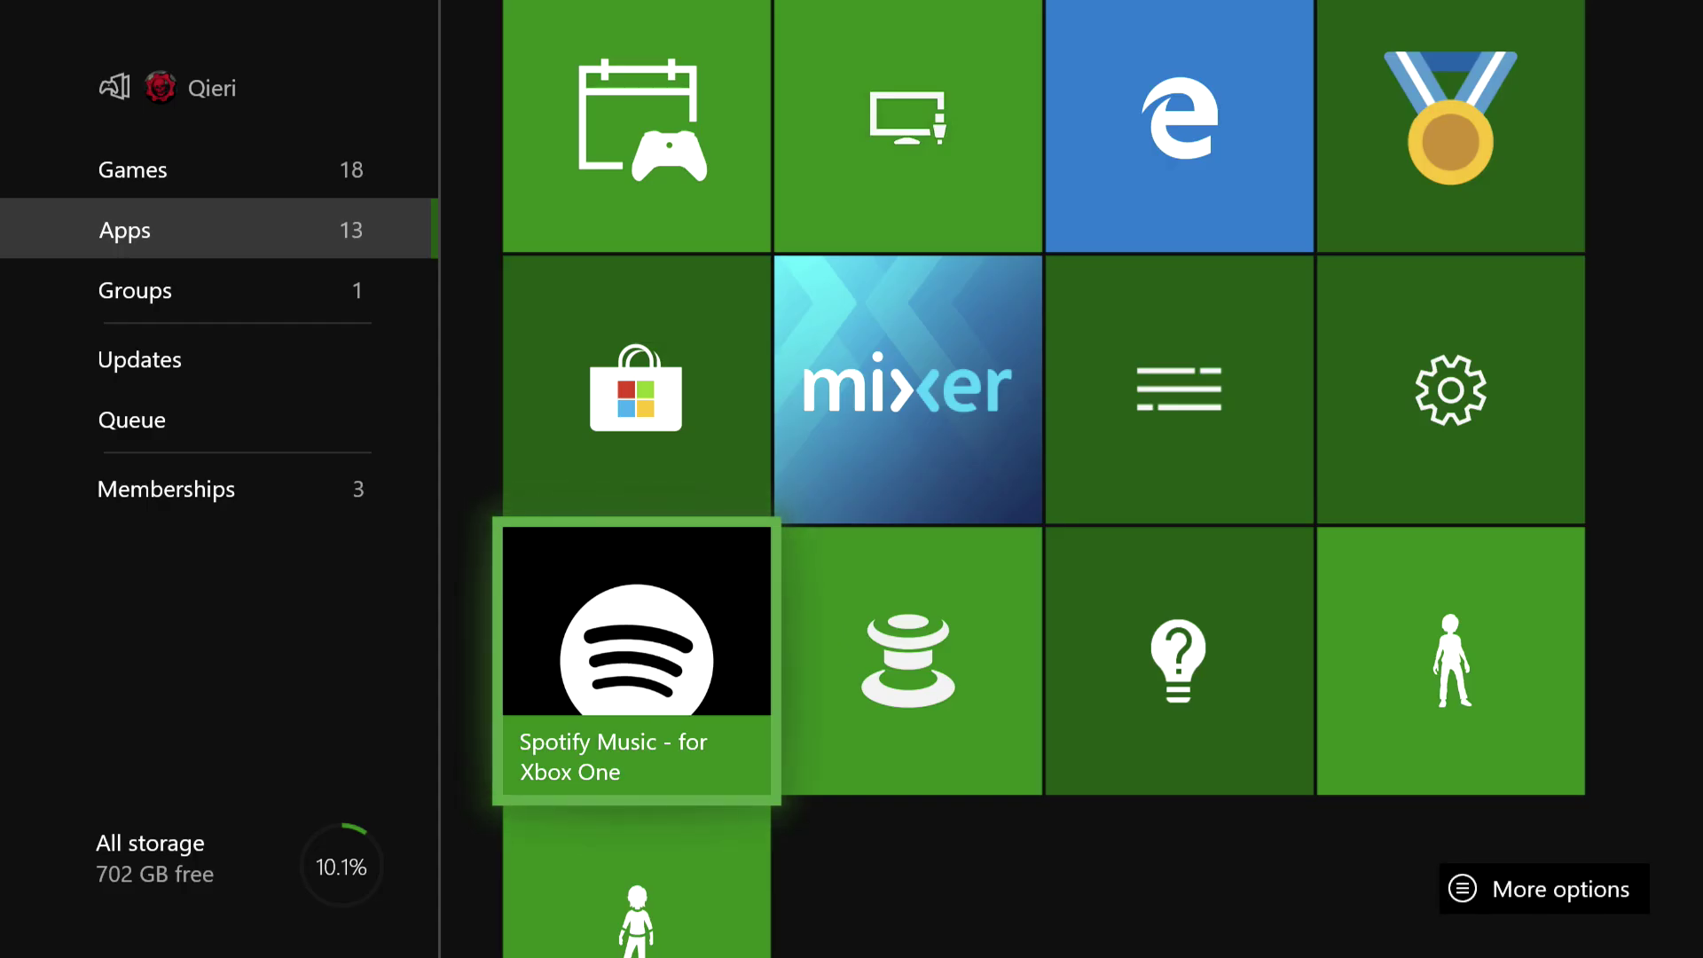
{"action": "key", "text": "Menu"}
{"action": "key", "text": "Down"}
{"action": "key", "text": "Down"}
{"action": "key", "text": "Down"}
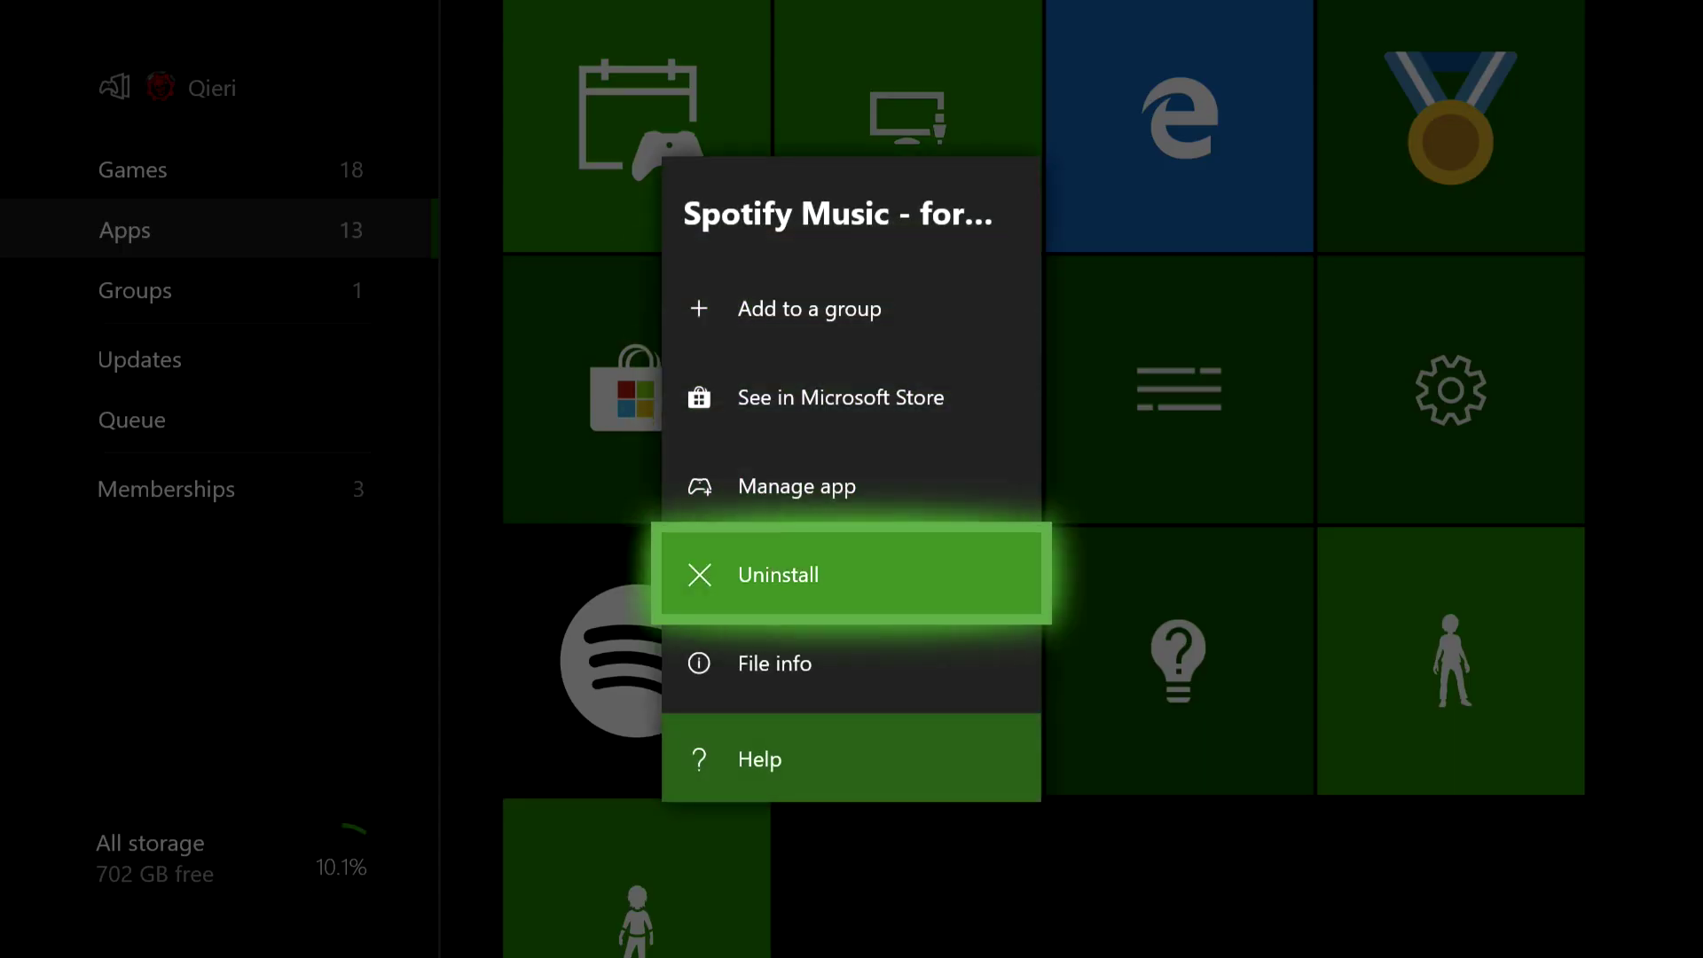
{"action": "key", "text": "Escape"}
{"action": "key", "text": "Right"}
{"action": "key", "text": "Right"}
{"action": "key", "text": "Up"}
{"action": "key", "text": "Left"}
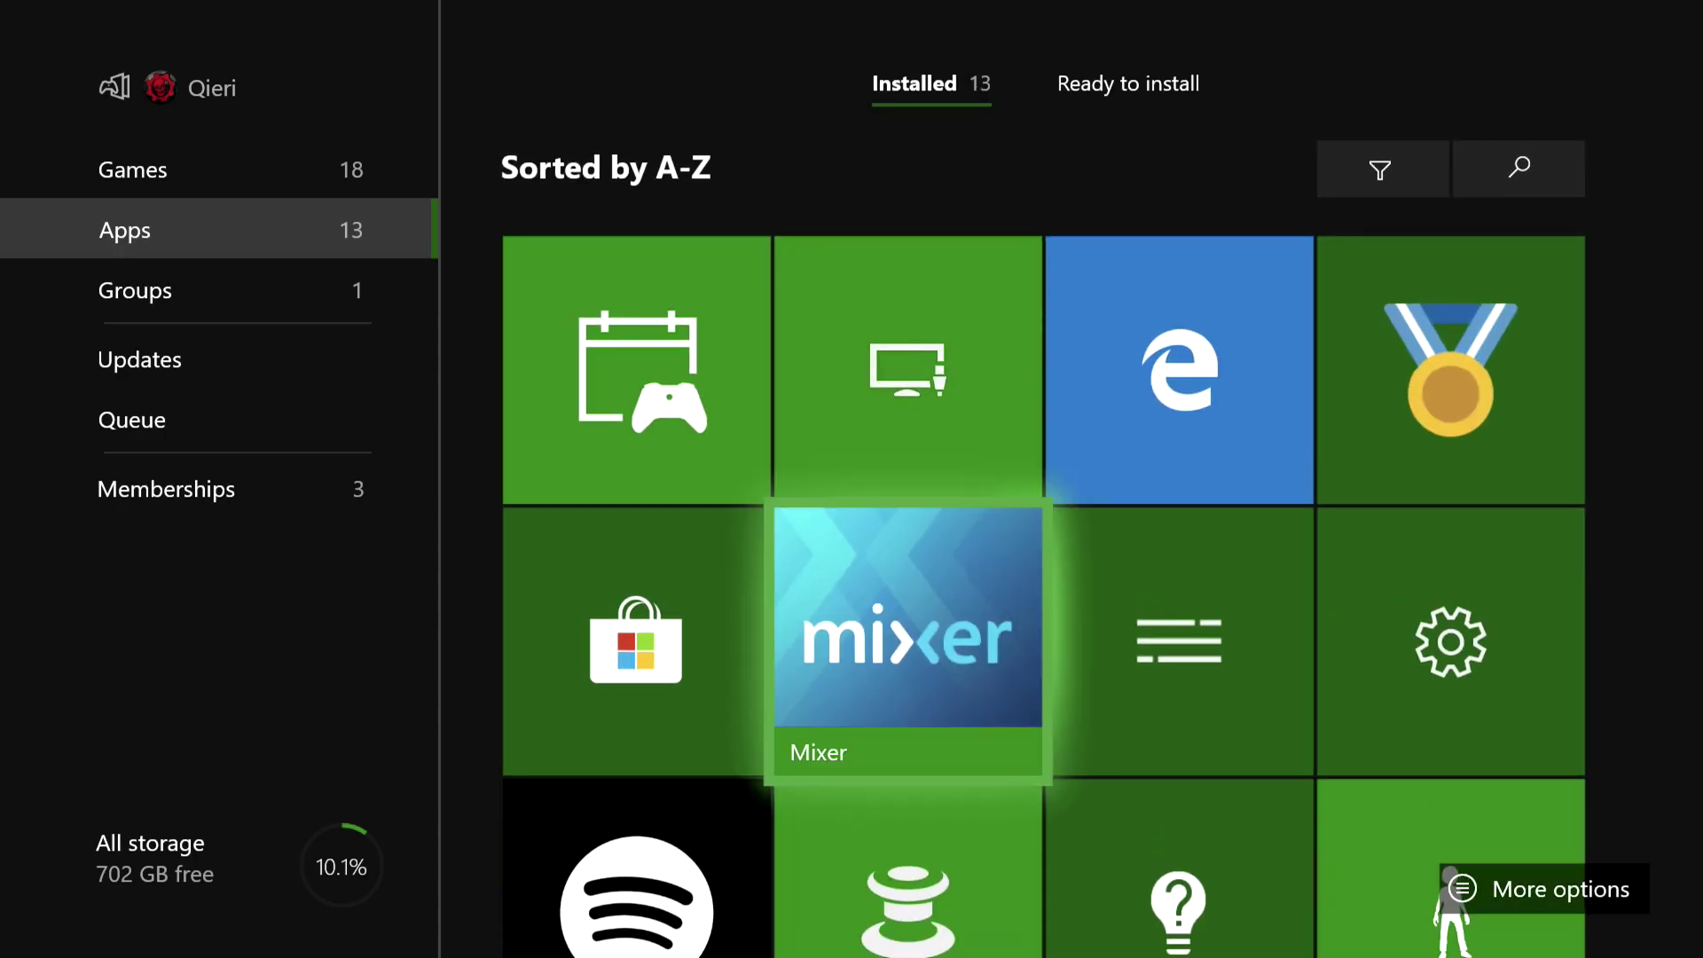